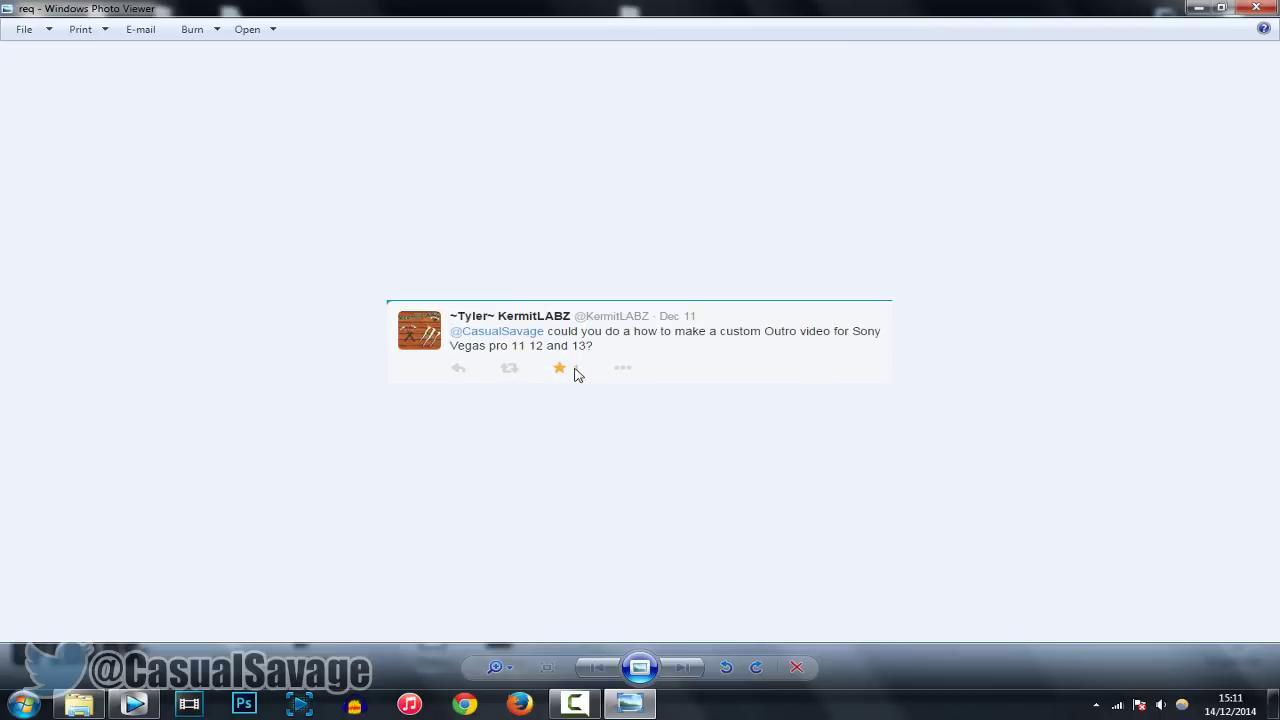
Close the tweet screenshot in Windows Photo Viewer to reveal the desktop.
left_click(1271, 10)
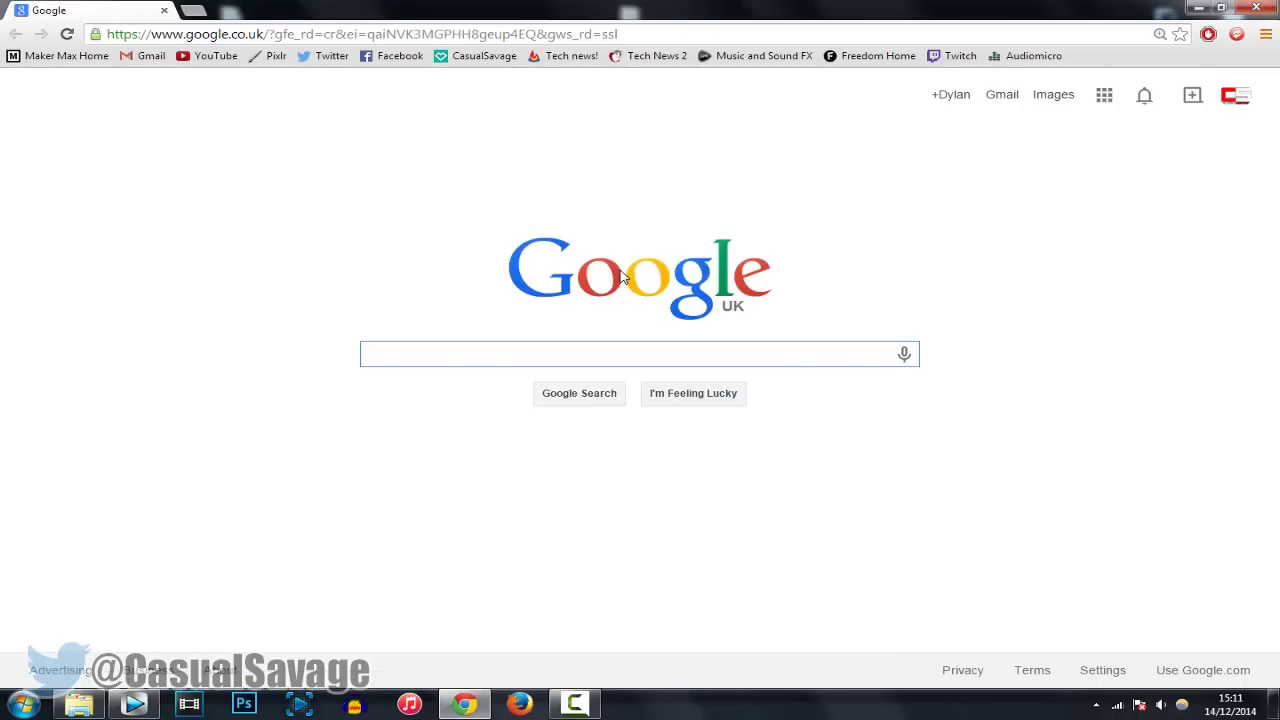
Search Google Images for 'wallpaper' and scroll through the results.
type("wa")
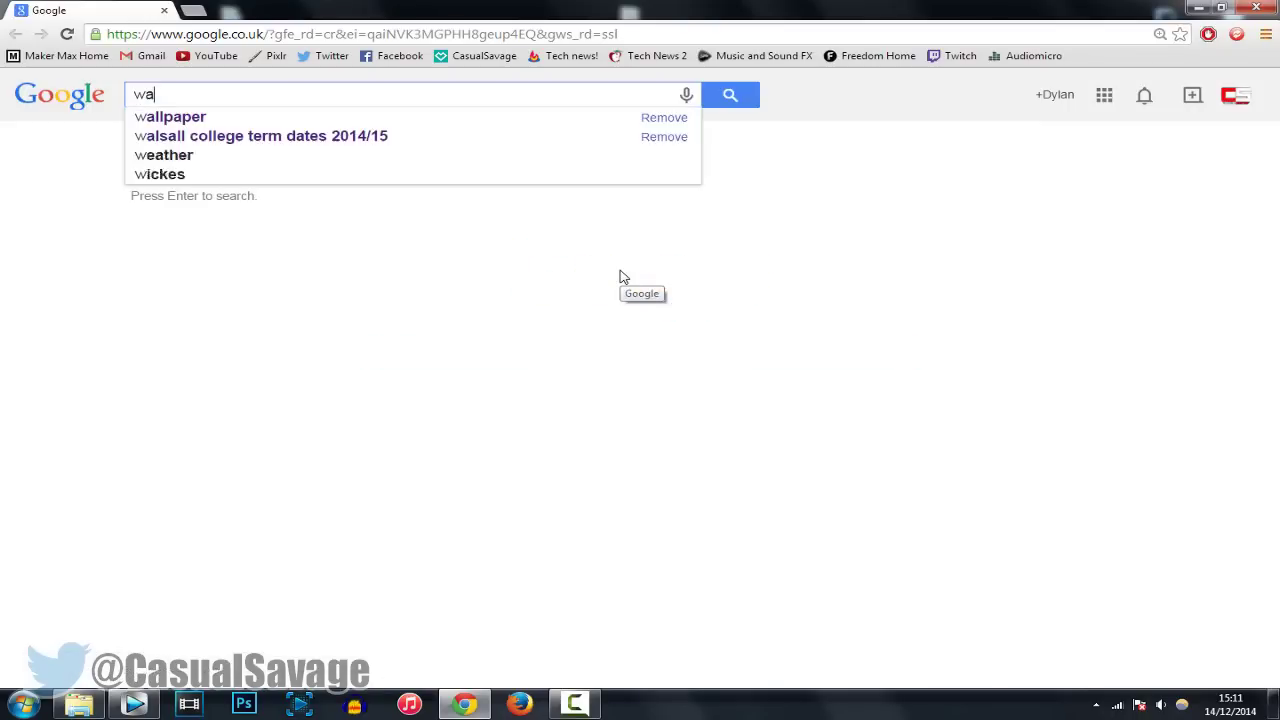
type("llpaper")
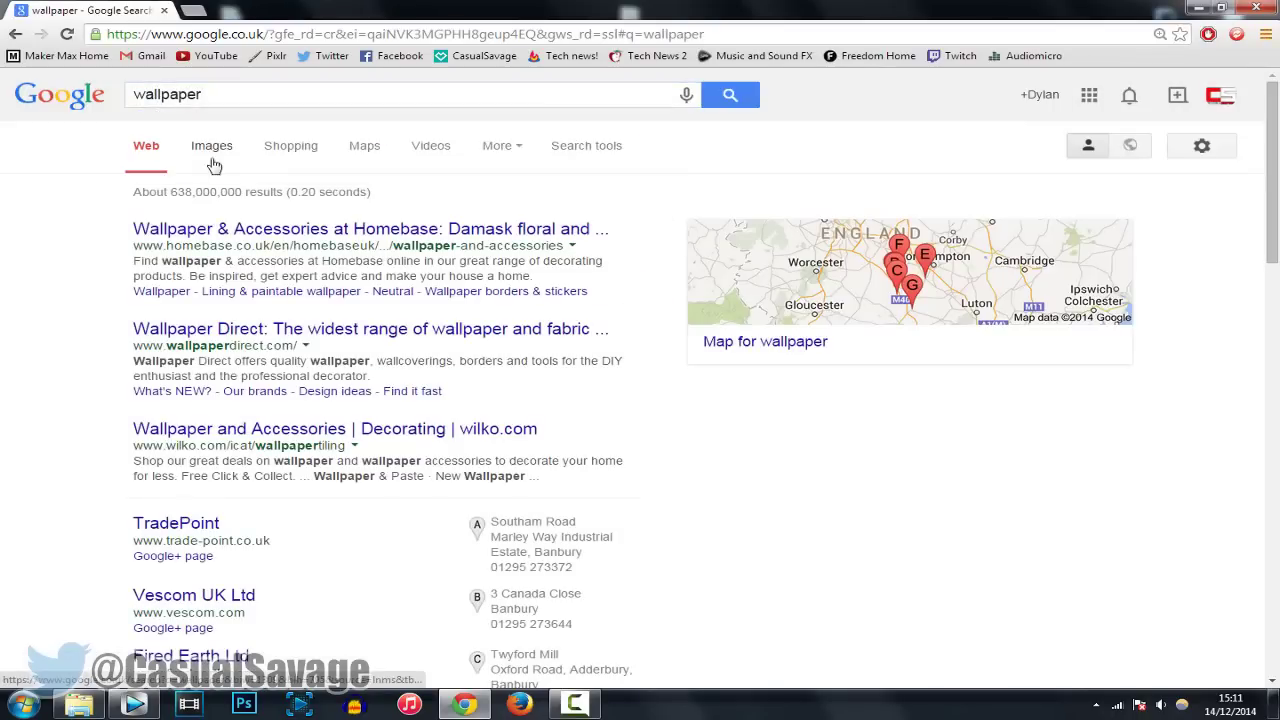
left_click(212, 160)
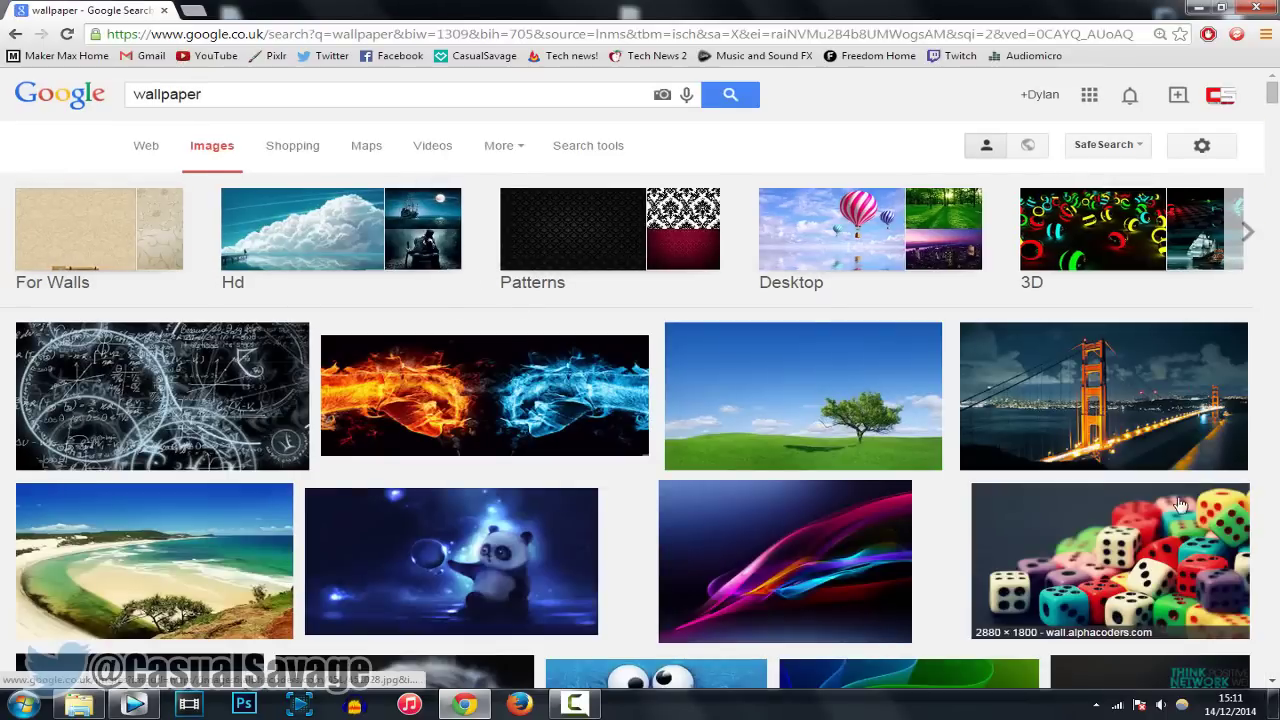
scroll(946, 366, "down", 1)
scroll(906, 343, "down", 2)
scroll(908, 345, "down", 1)
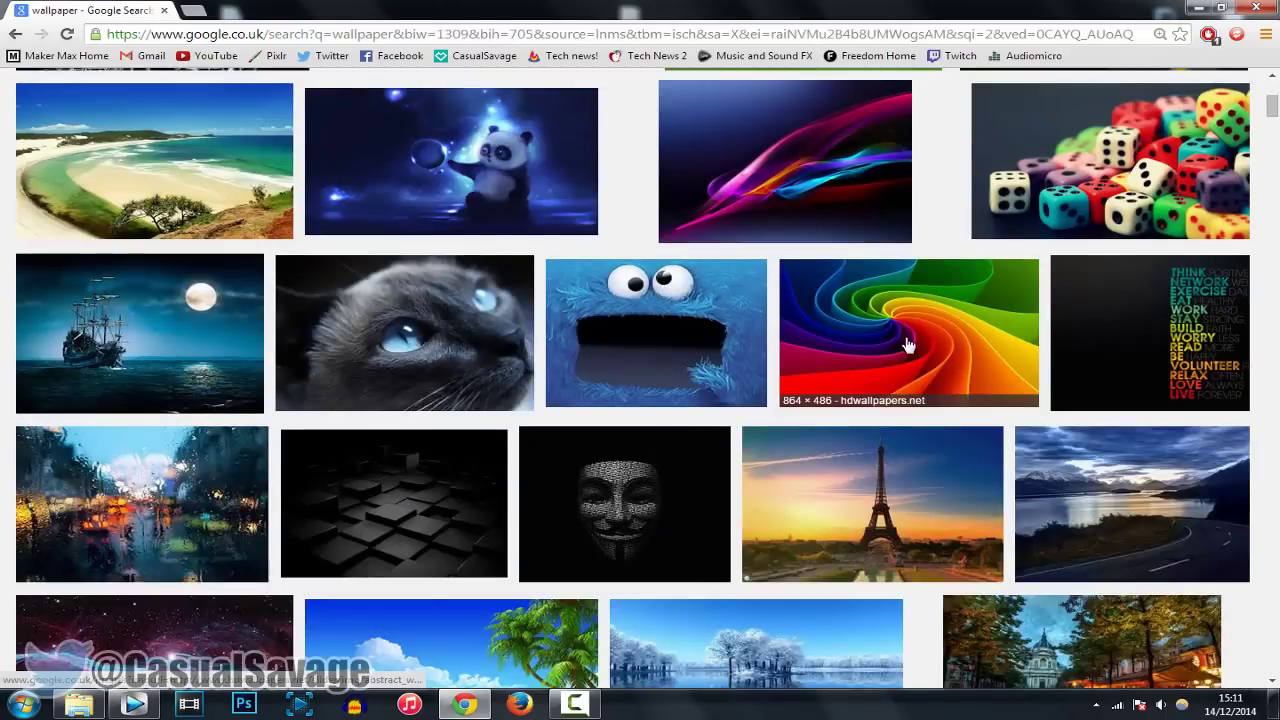
scroll(908, 345, "down", 1)
scroll(834, 270, "down", 2)
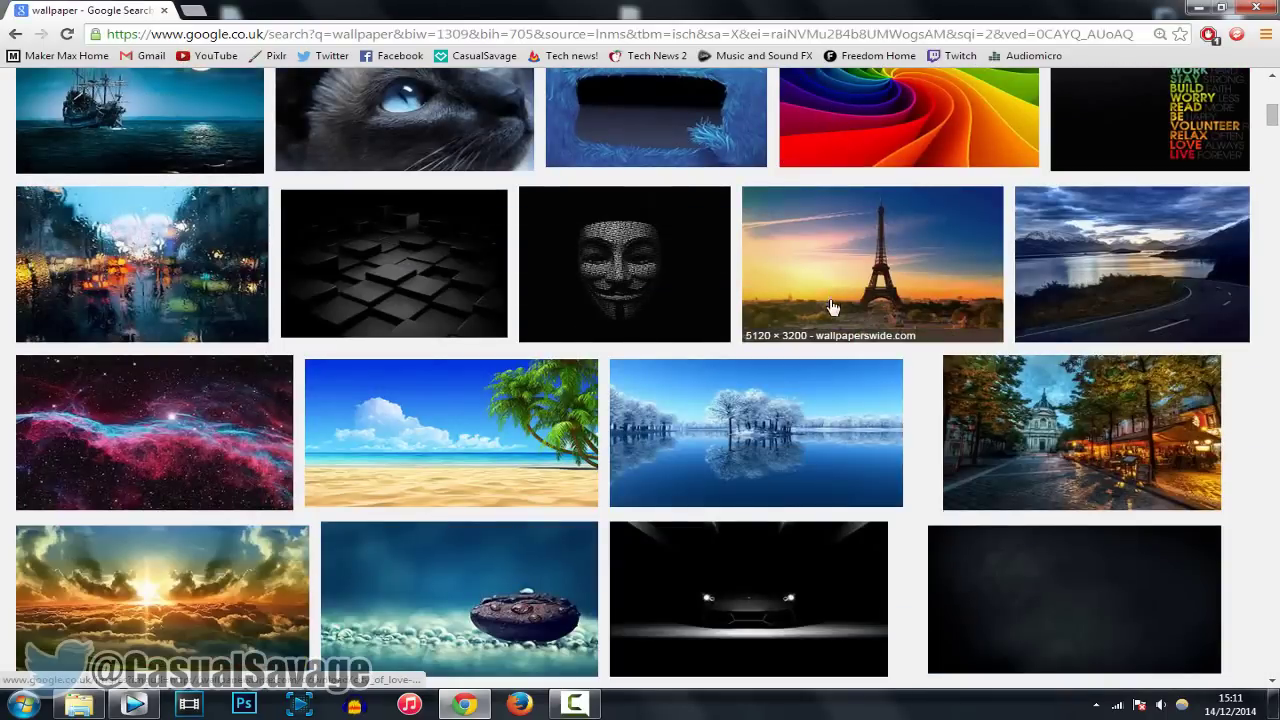
scroll(831, 306, "down", 1)
scroll(831, 315, "up", 1)
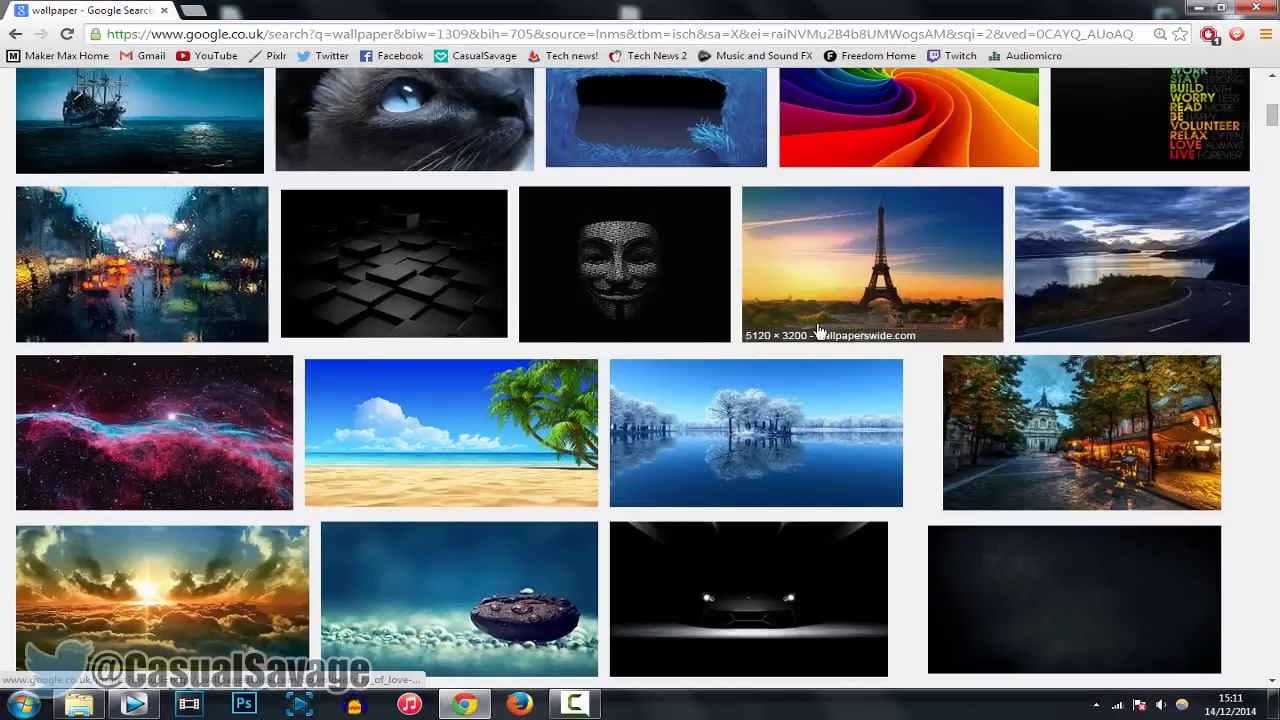
Preview the dark cube wallpaper and the Eiffel Tower wallpaper.
left_click(472, 275)
scroll(440, 495, "up", 1)
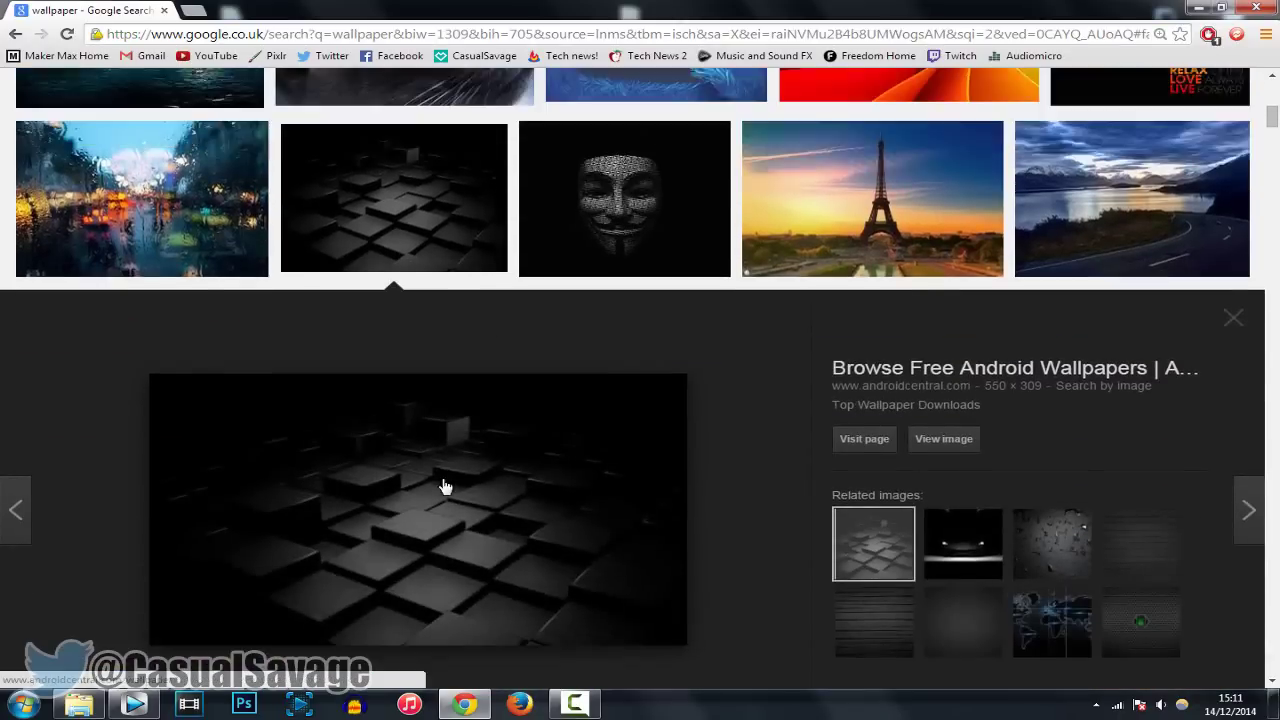
scroll(443, 486, "up", 1)
left_click(921, 279)
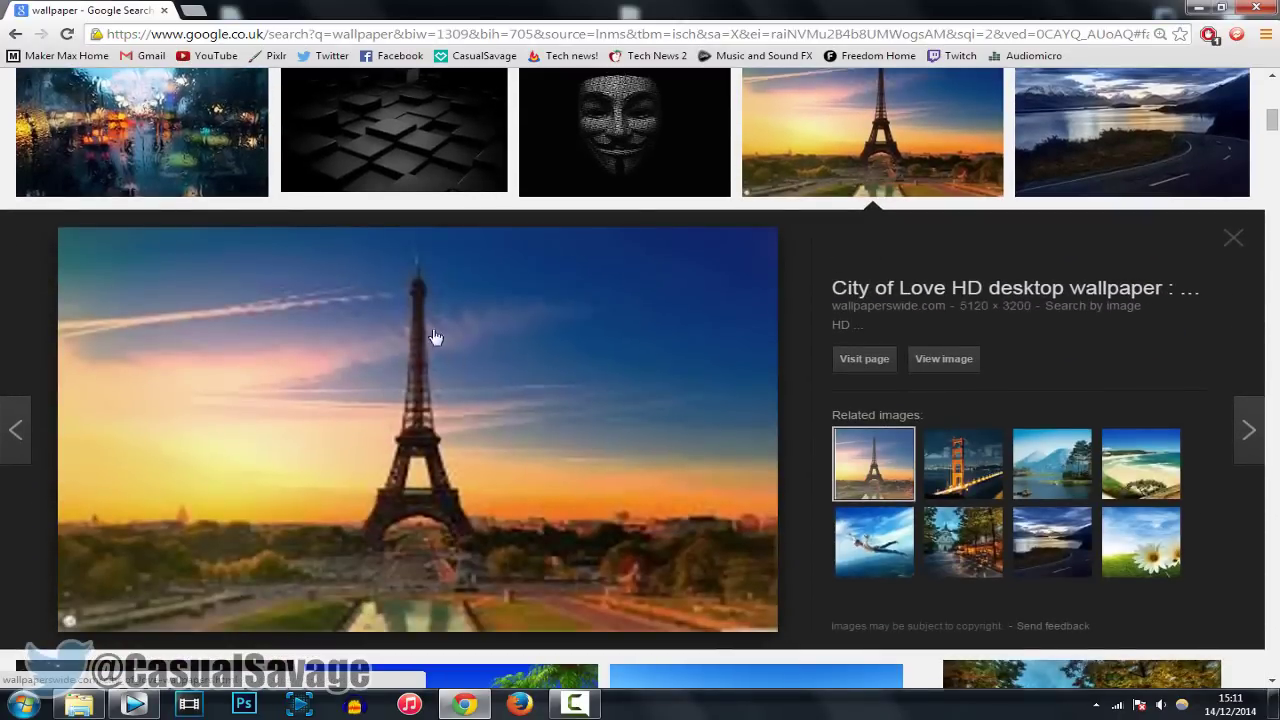
scroll(476, 372, "down", 5)
scroll(472, 371, "down", 1)
scroll(445, 362, "down", 1)
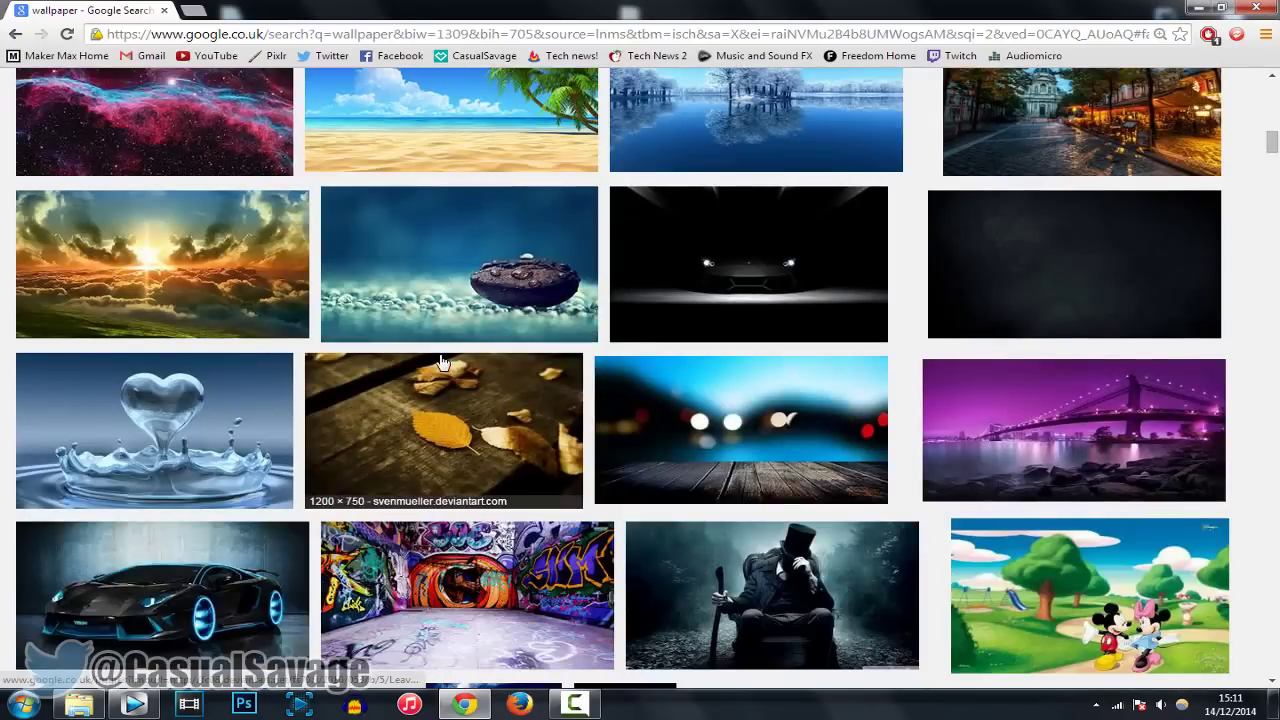
scroll(185, 350, "down", 1)
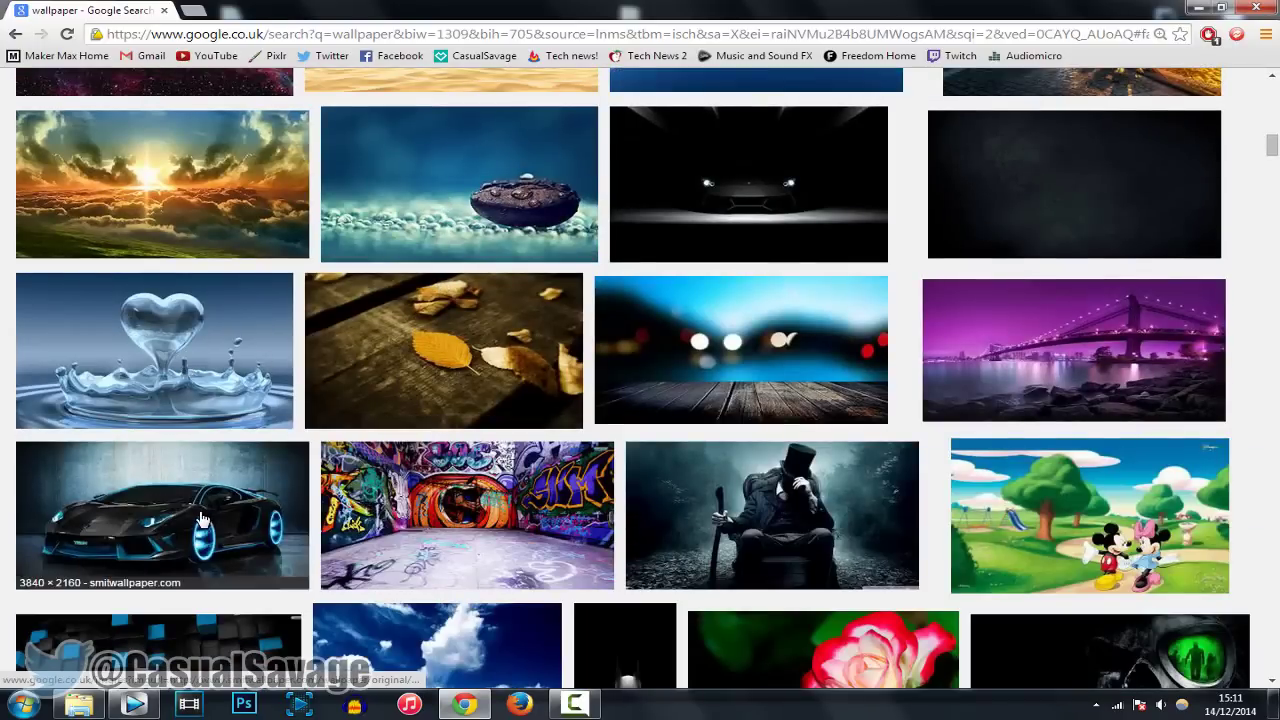
scroll(203, 525, "down", 1)
scroll(230, 535, "down", 2)
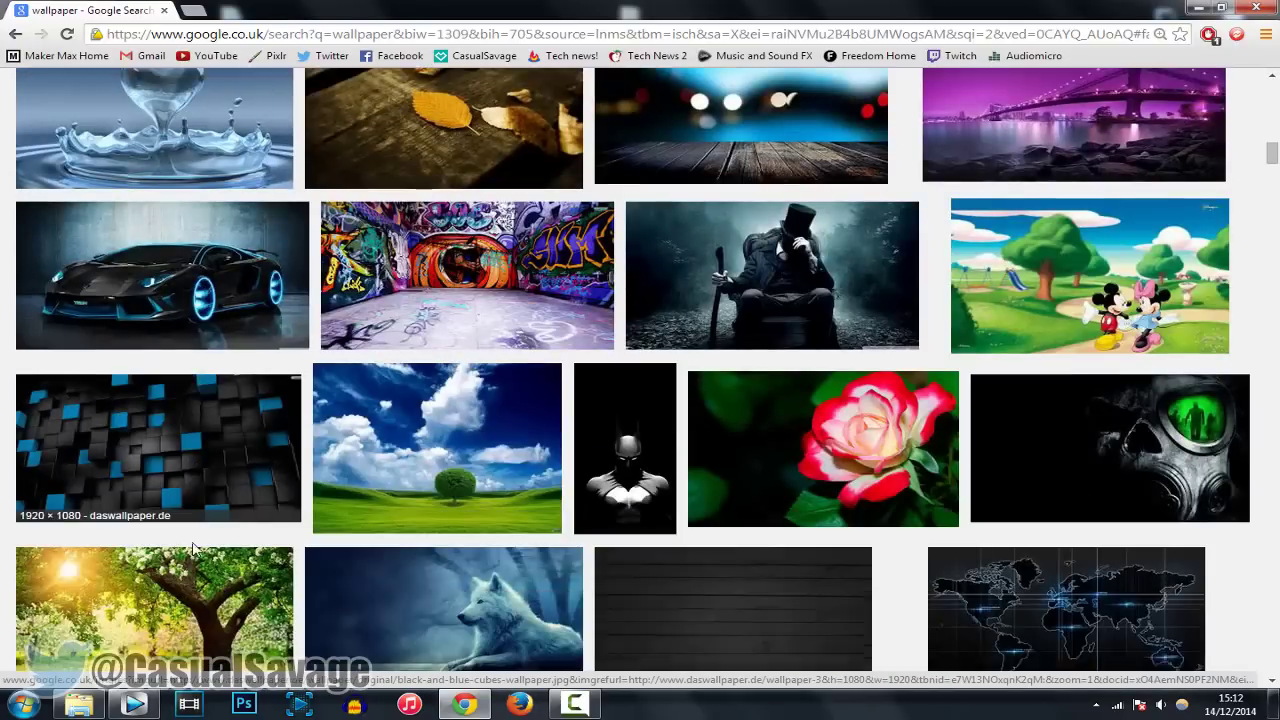
Preview the dark wood-plank and glowing heartbeat-line wallpapers, then scroll back up.
left_click(712, 545)
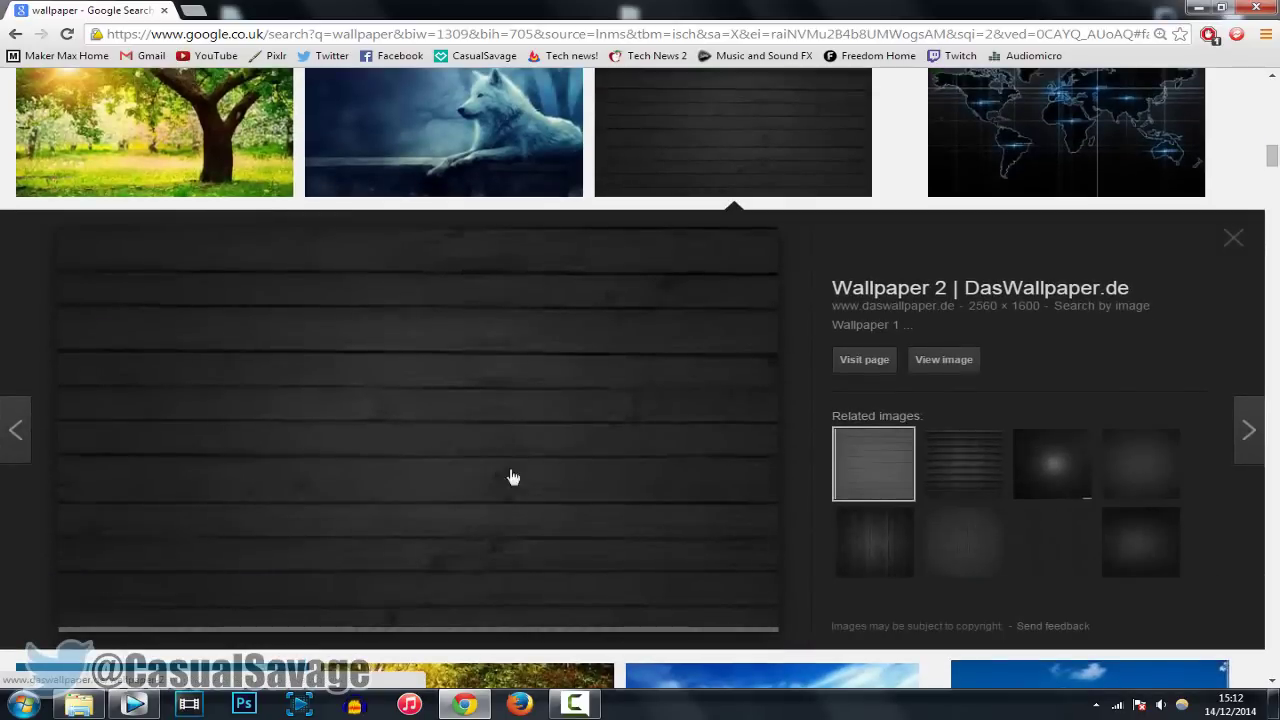
scroll(727, 472, "down", 2)
scroll(720, 470, "down", 2)
scroll(712, 468, "down", 2)
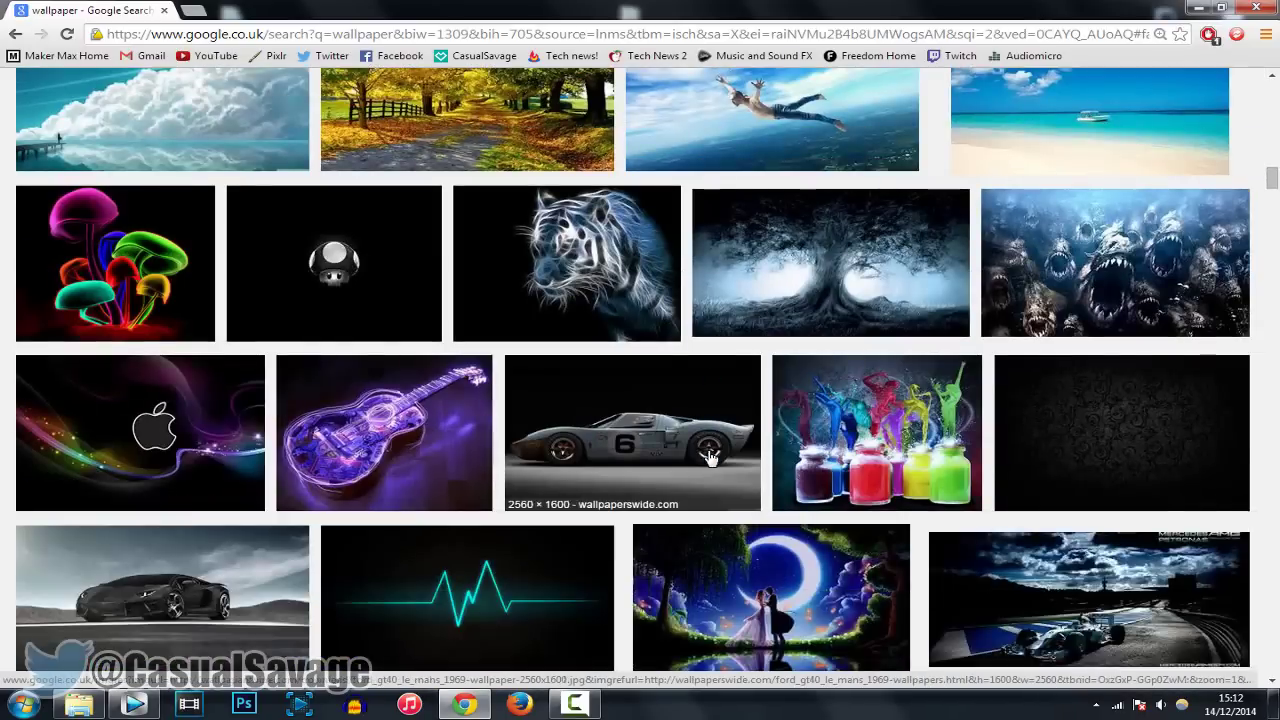
scroll(708, 467, "down", 1)
scroll(610, 478, "down", 2)
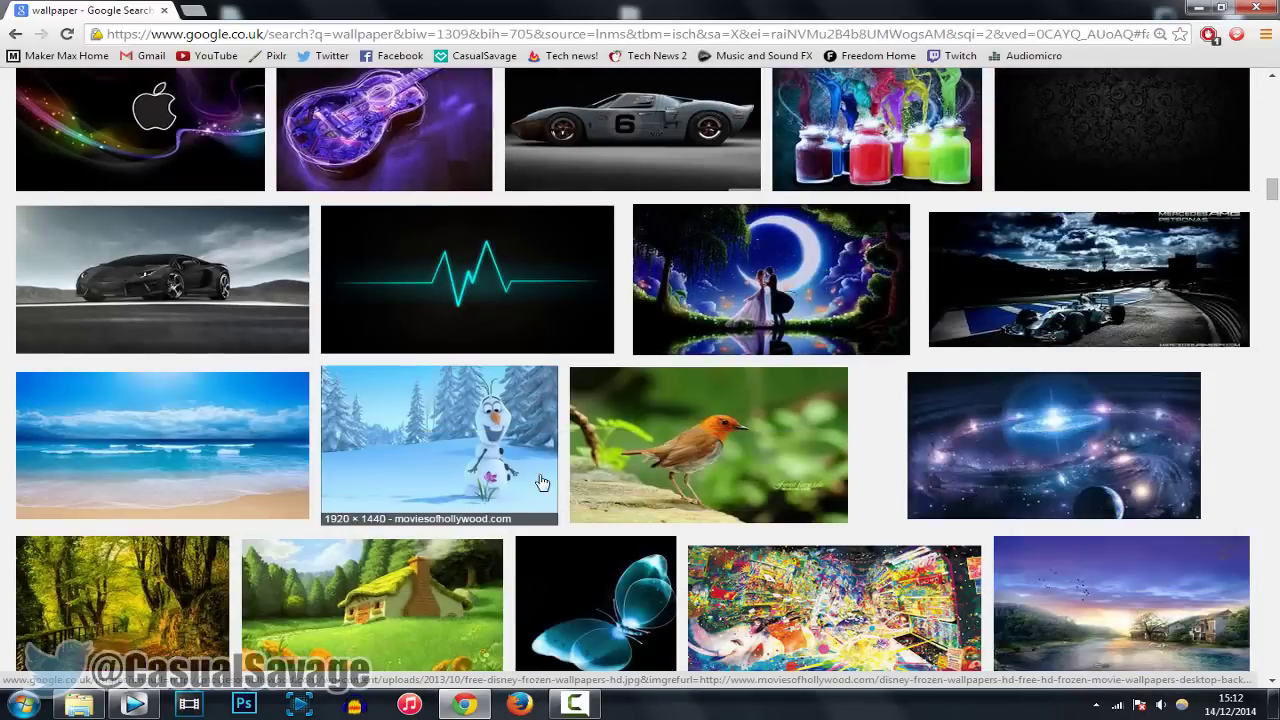
scroll(538, 450, "down", 1)
left_click(522, 262)
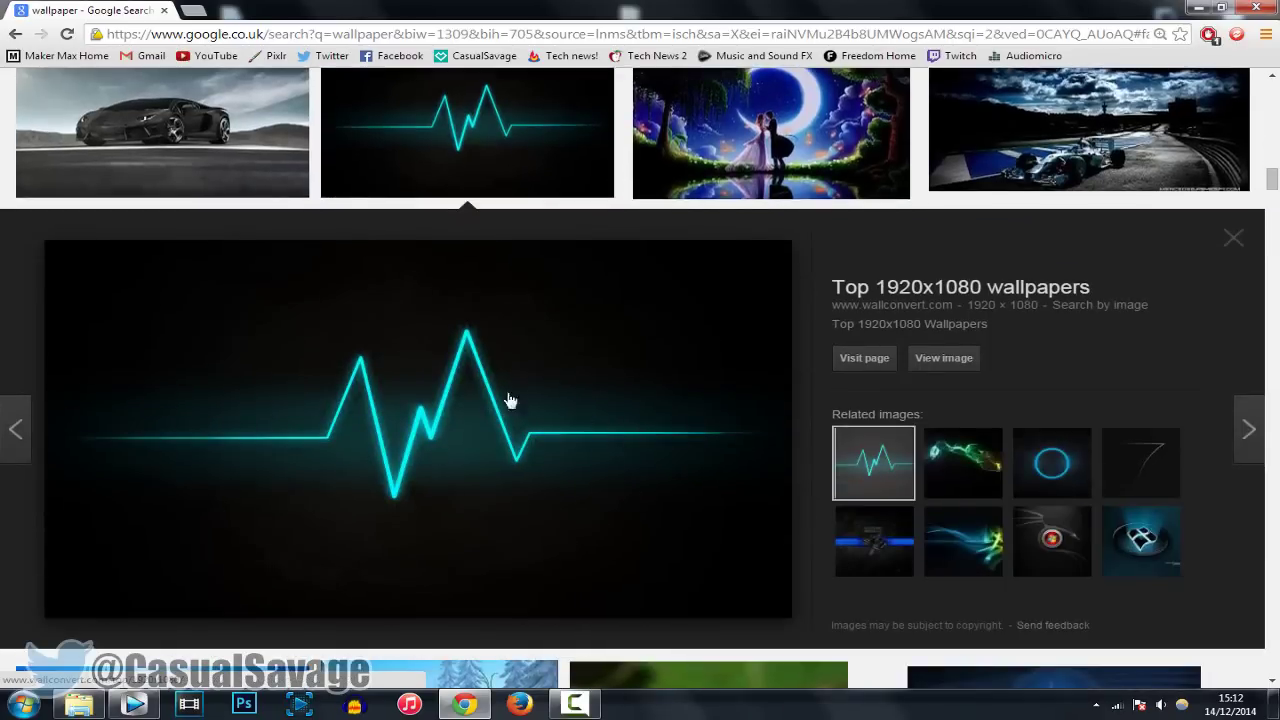
scroll(505, 385, "down", 5)
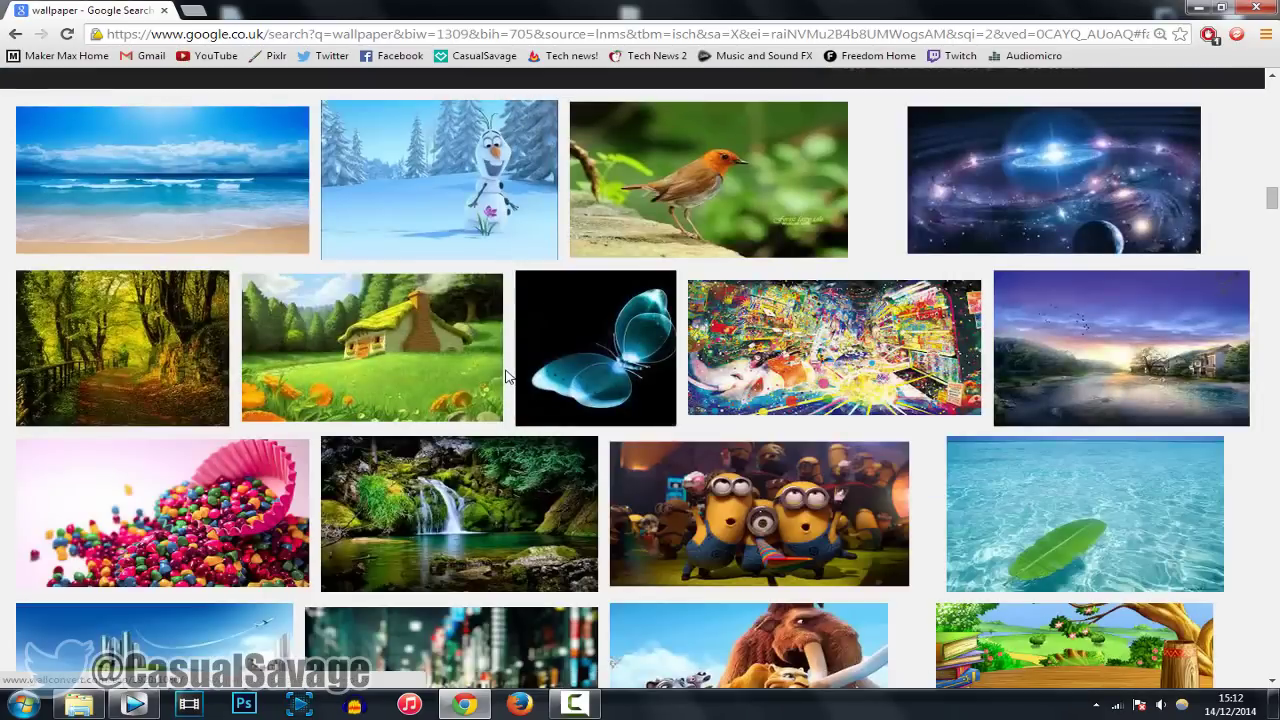
scroll(530, 340, "down", 2)
scroll(560, 300, "down", 1)
scroll(592, 254, "down", 1)
scroll(592, 254, "down", 1)
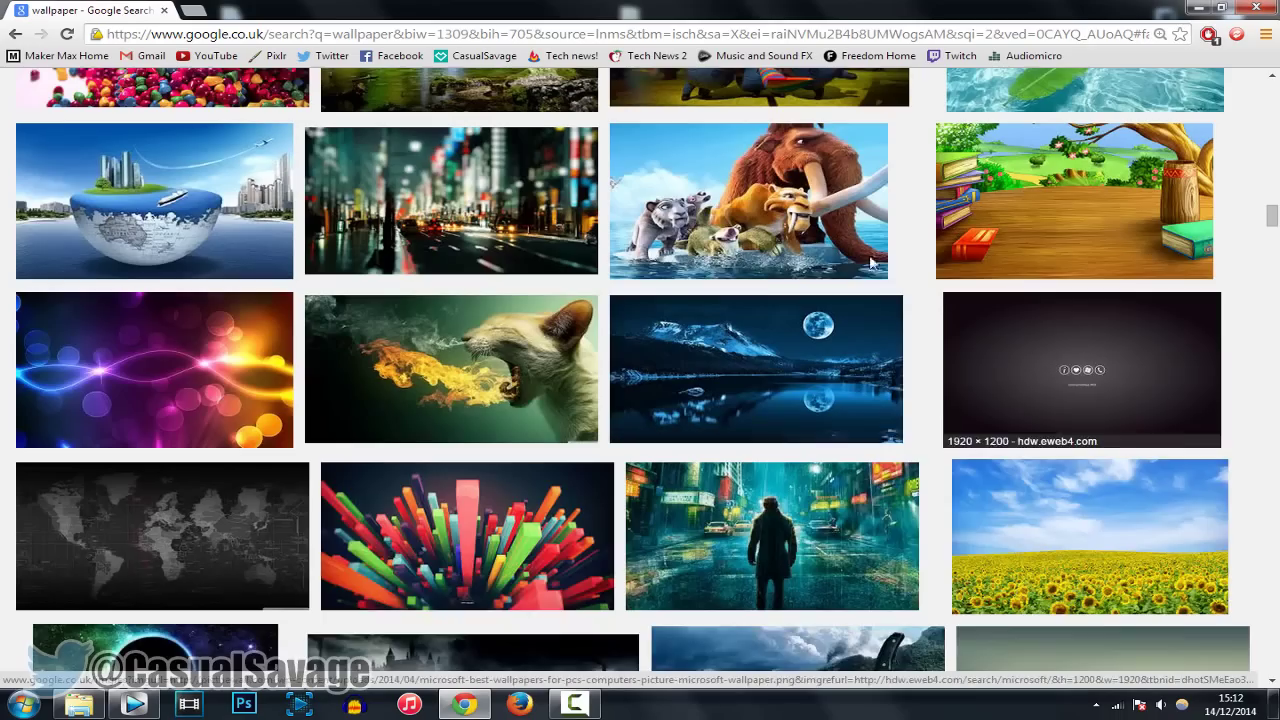
scroll(588, 330, "up", 1)
scroll(572, 410, "up", 2)
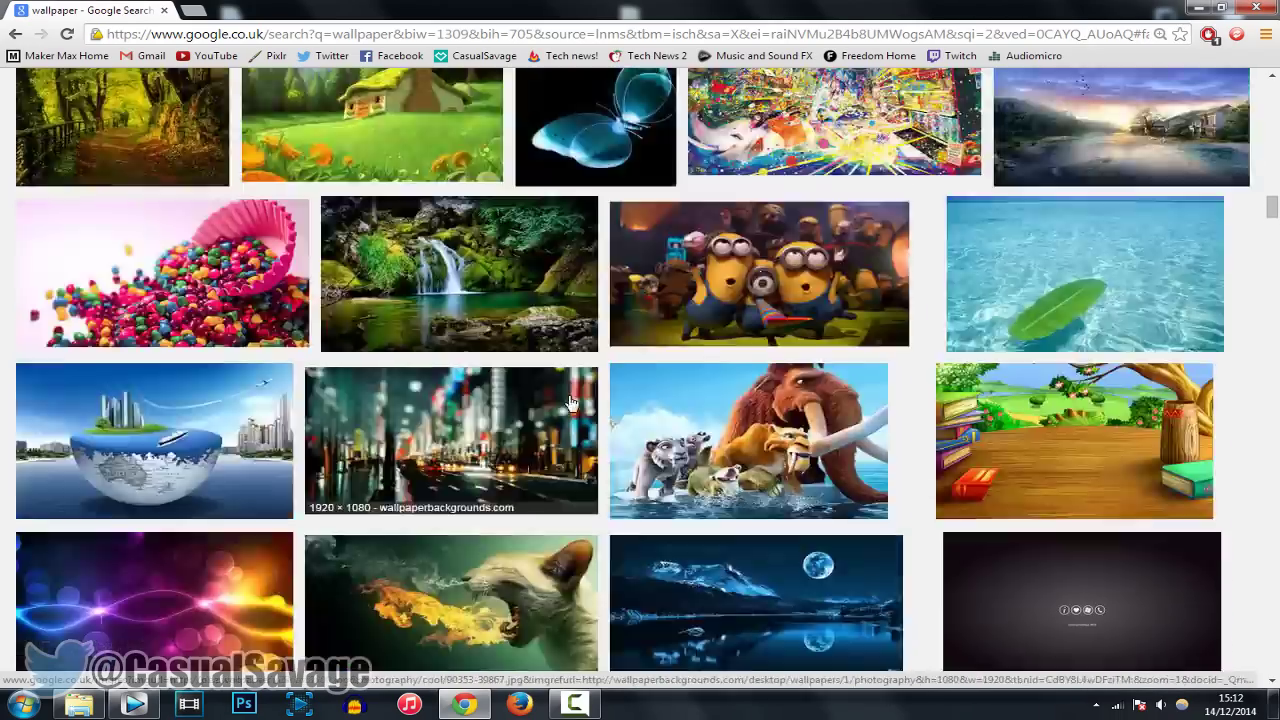
scroll(565, 383, "up", 6)
scroll(545, 340, "up", 3)
scroll(525, 305, "up", 4)
scroll(518, 292, "up", 3)
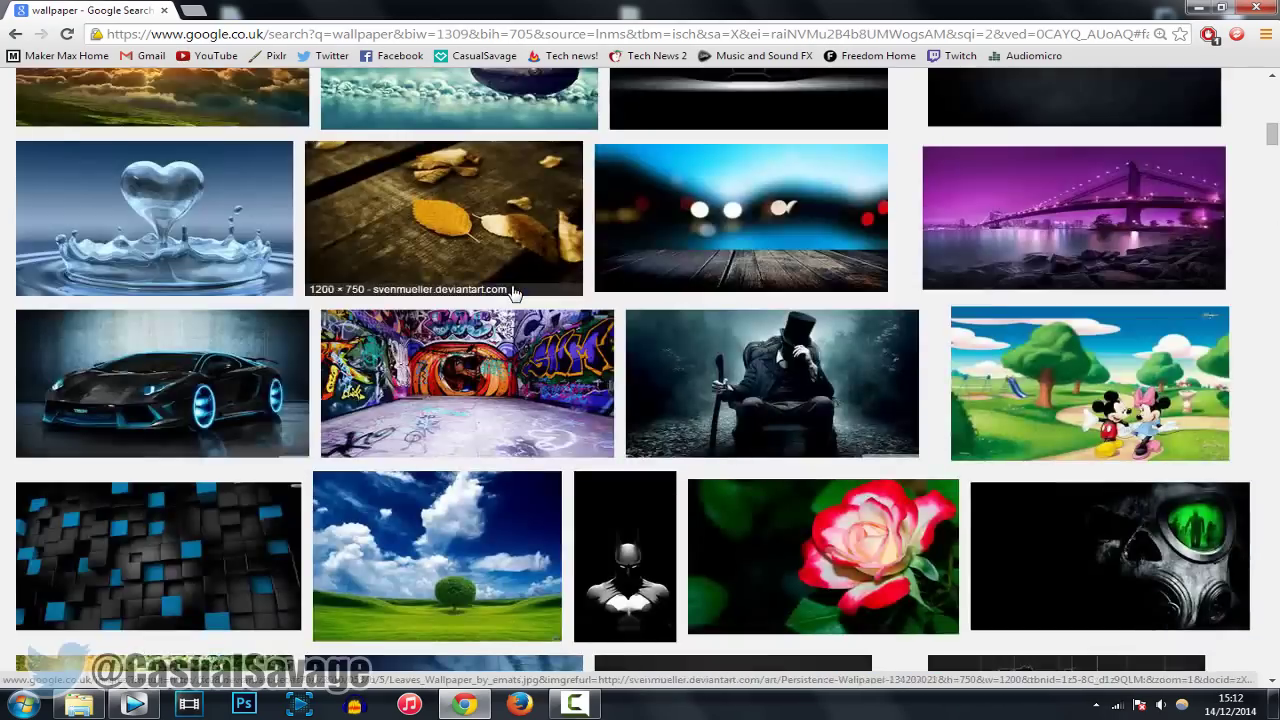
scroll(514, 288, "up", 4)
scroll(514, 292, "up", 4)
left_click(266, 94)
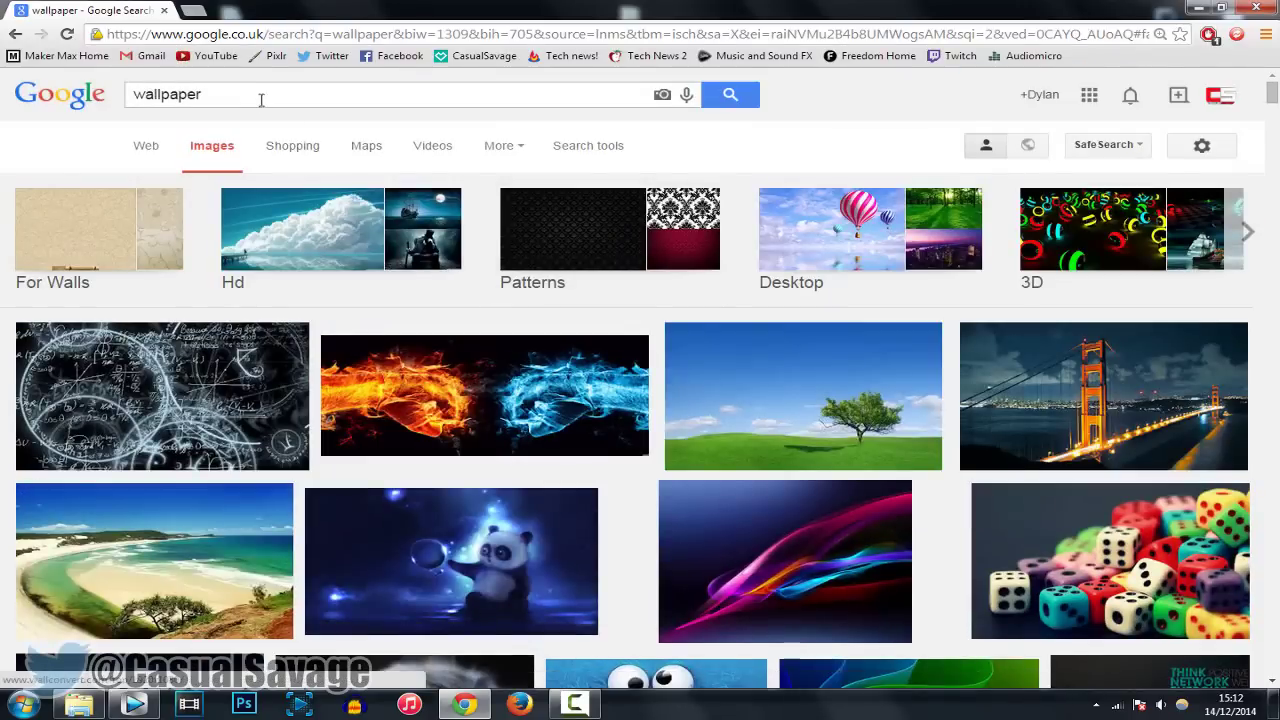
key("ctrl+a")
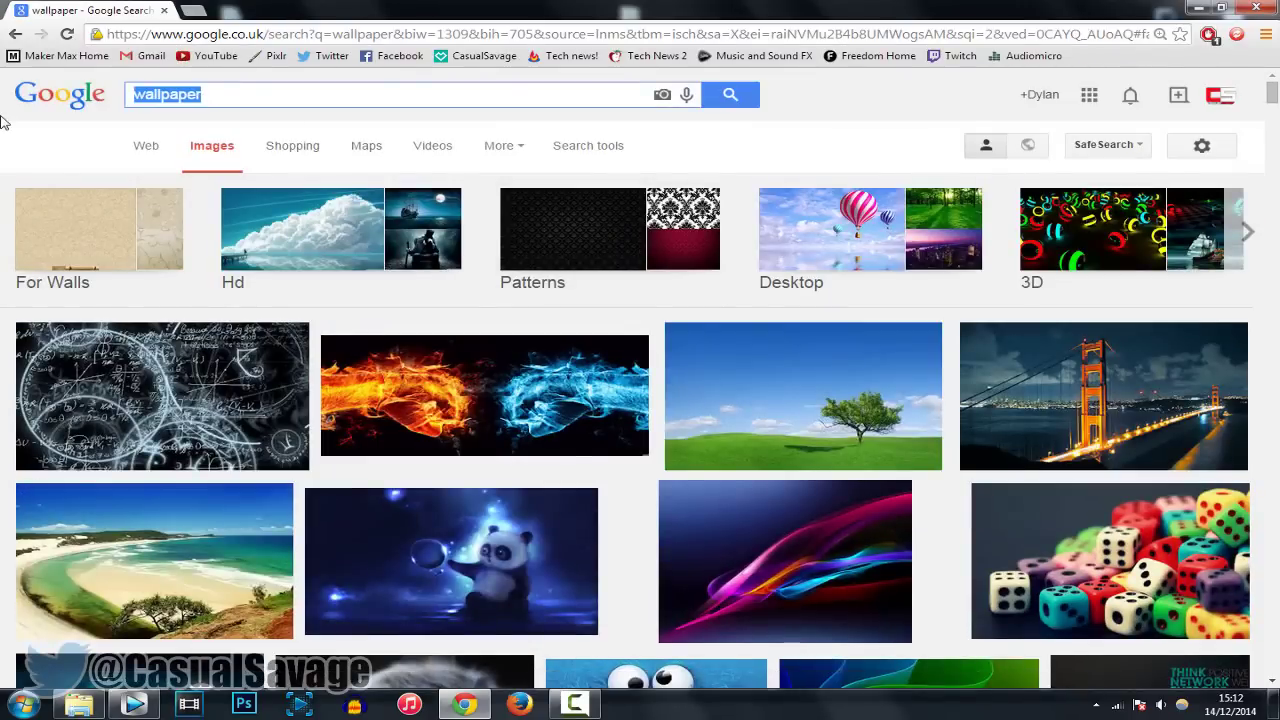
type("social me")
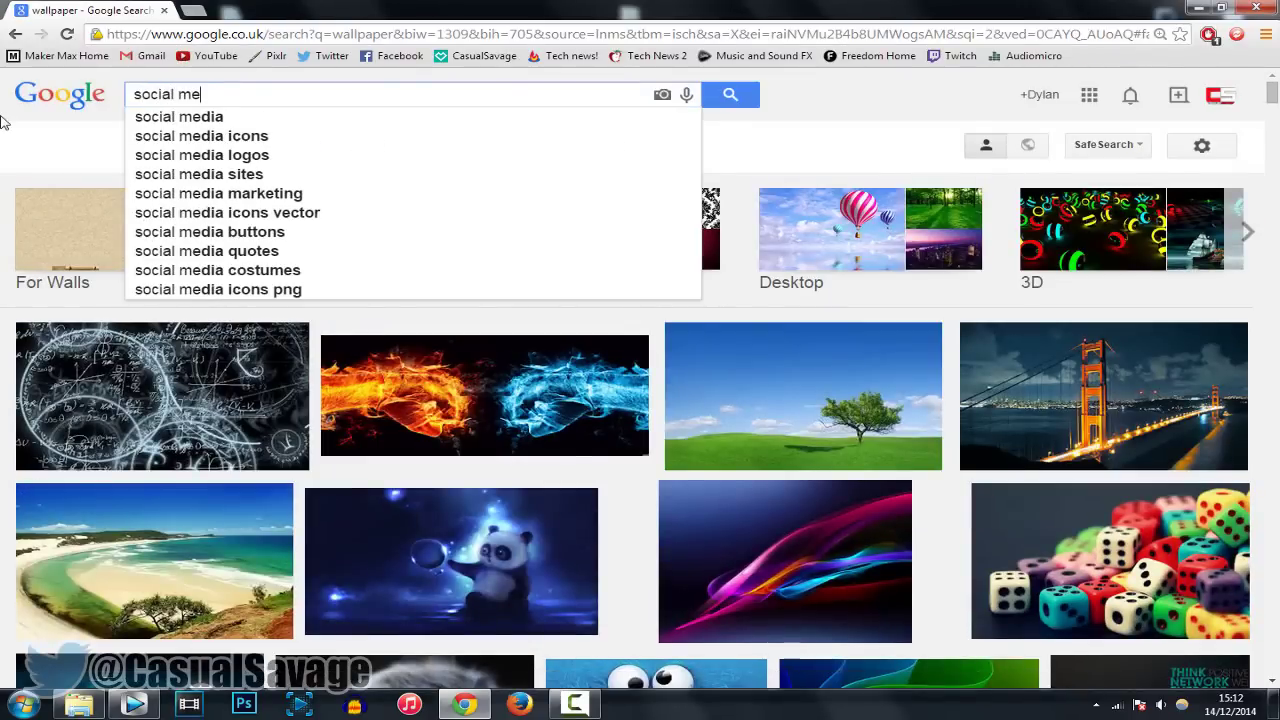
key("Down")
key("Down")
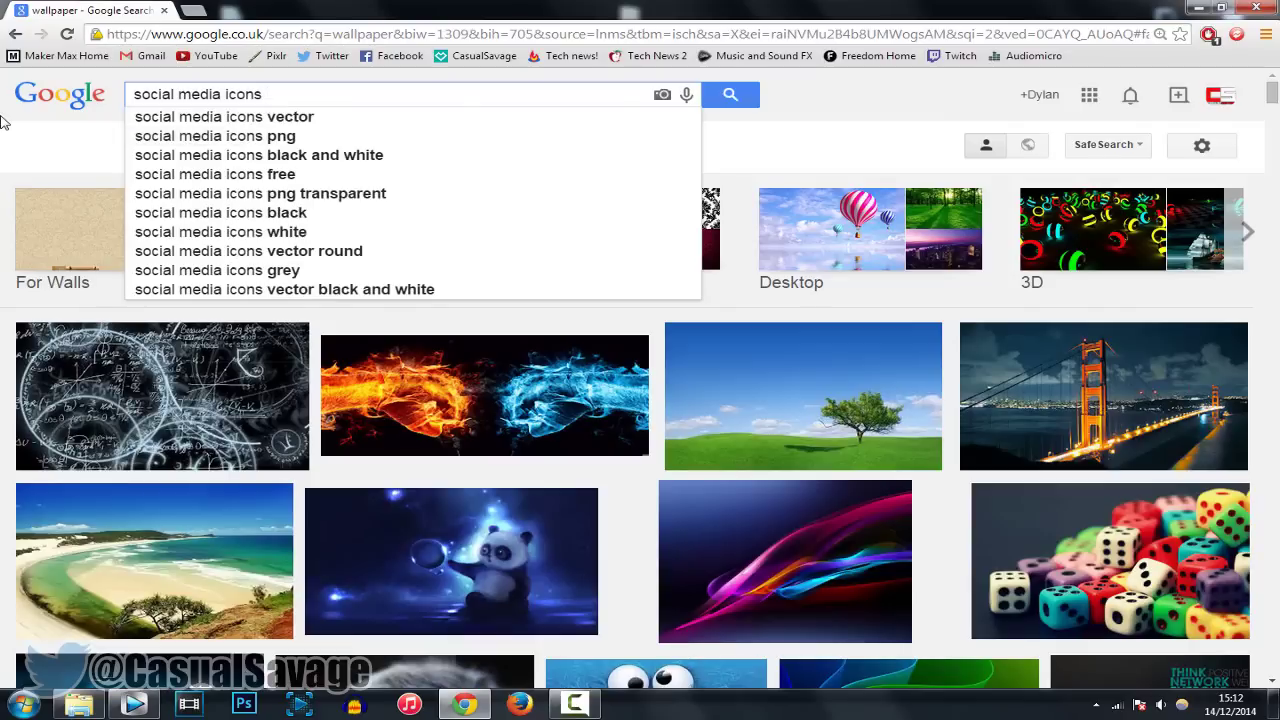
type("png")
key("Return")
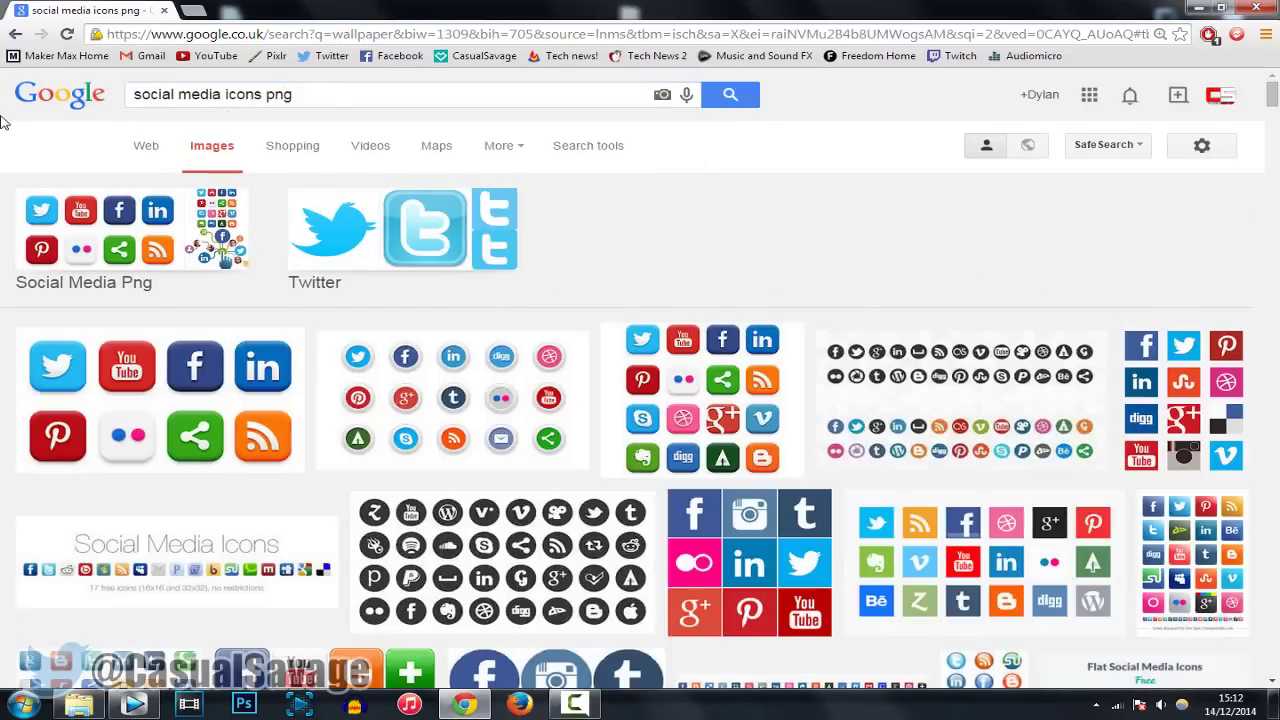
scroll(357, 392, "down", 2)
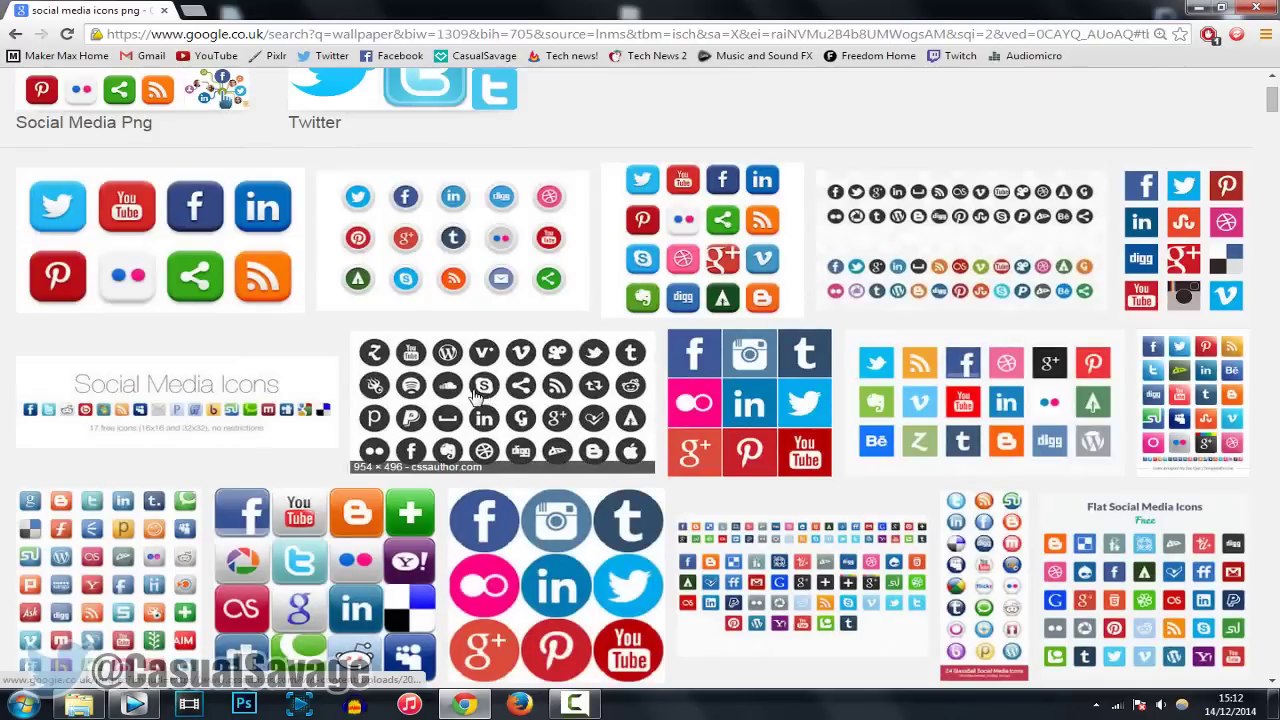
left_click(237, 285)
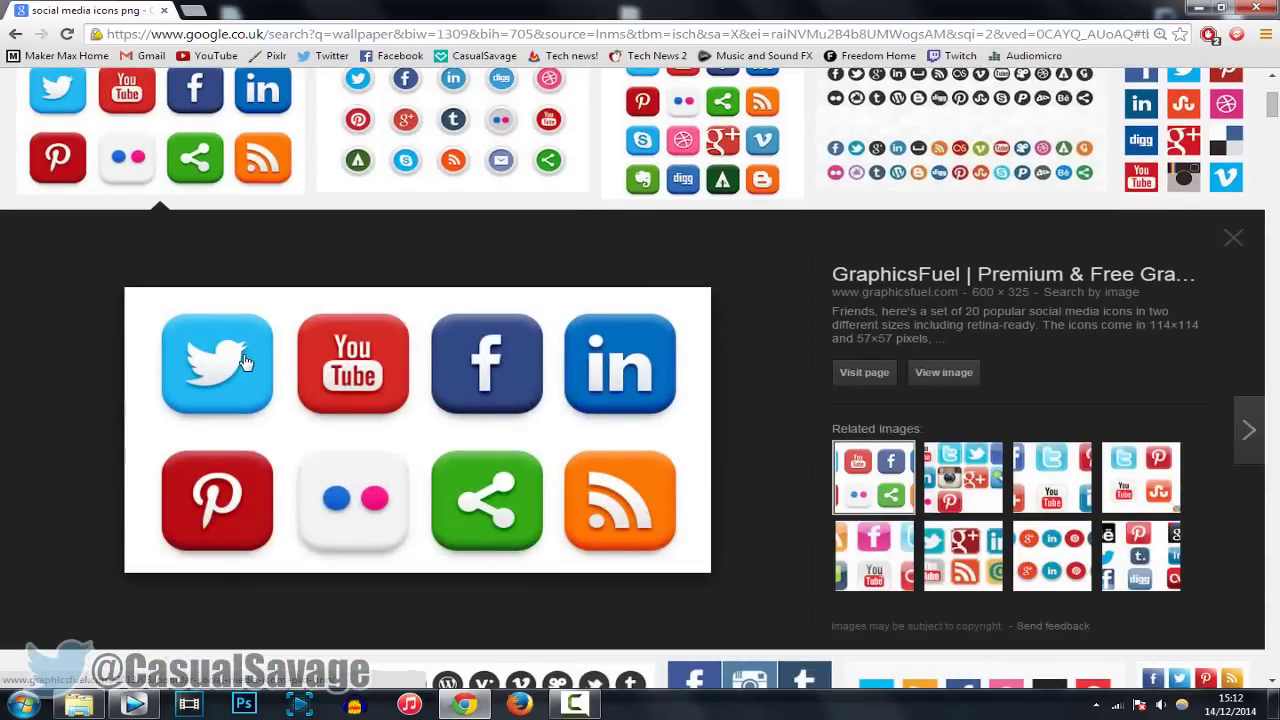
left_click(922, 378)
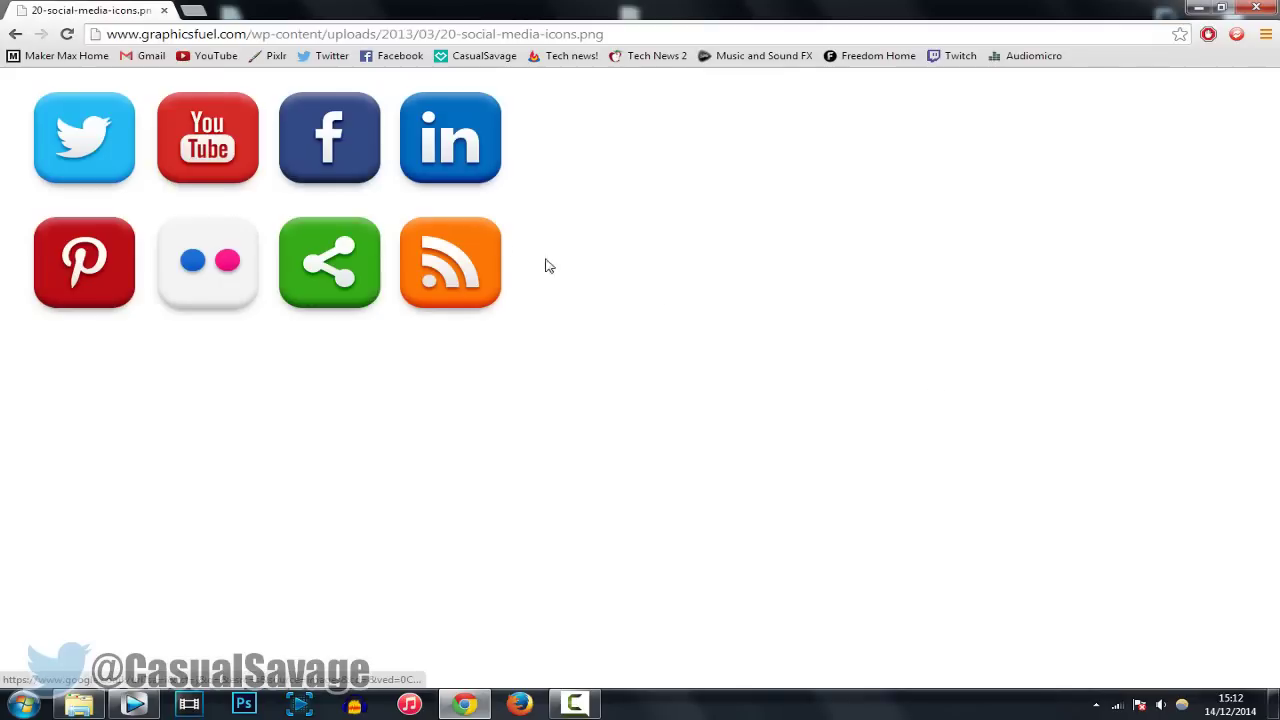
right_click(467, 238)
left_click(489, 250)
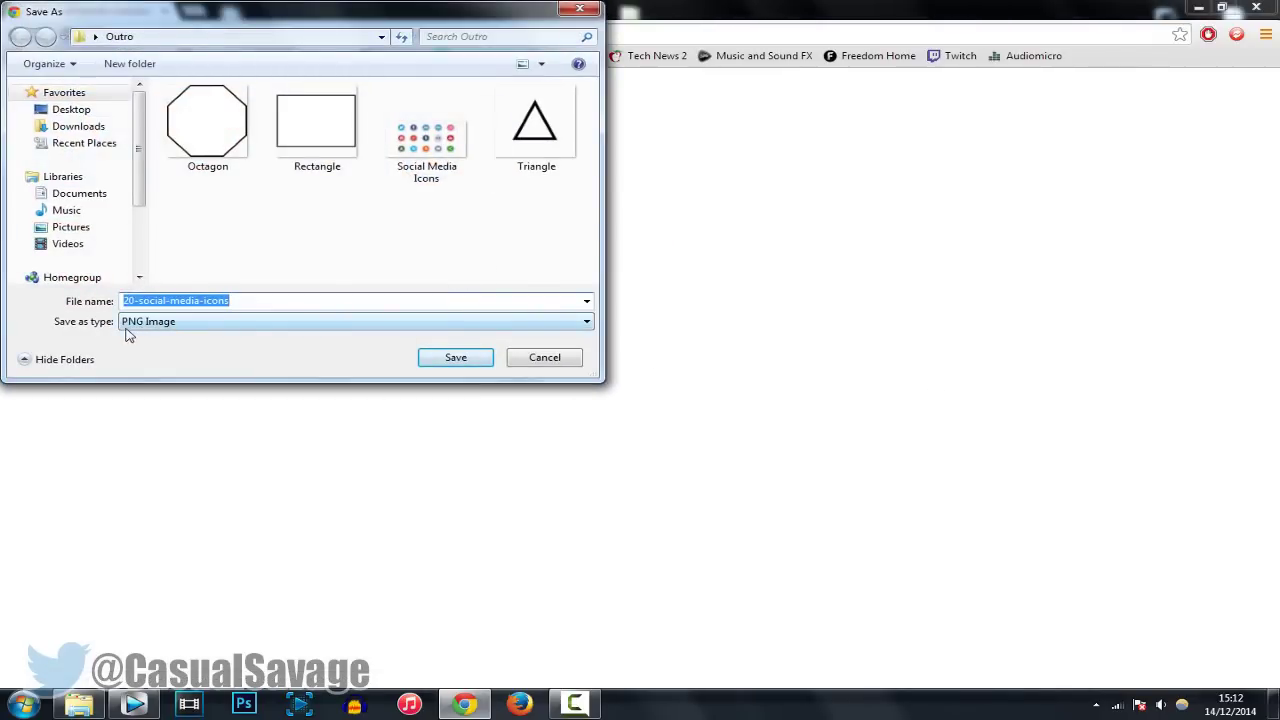
left_click(547, 359)
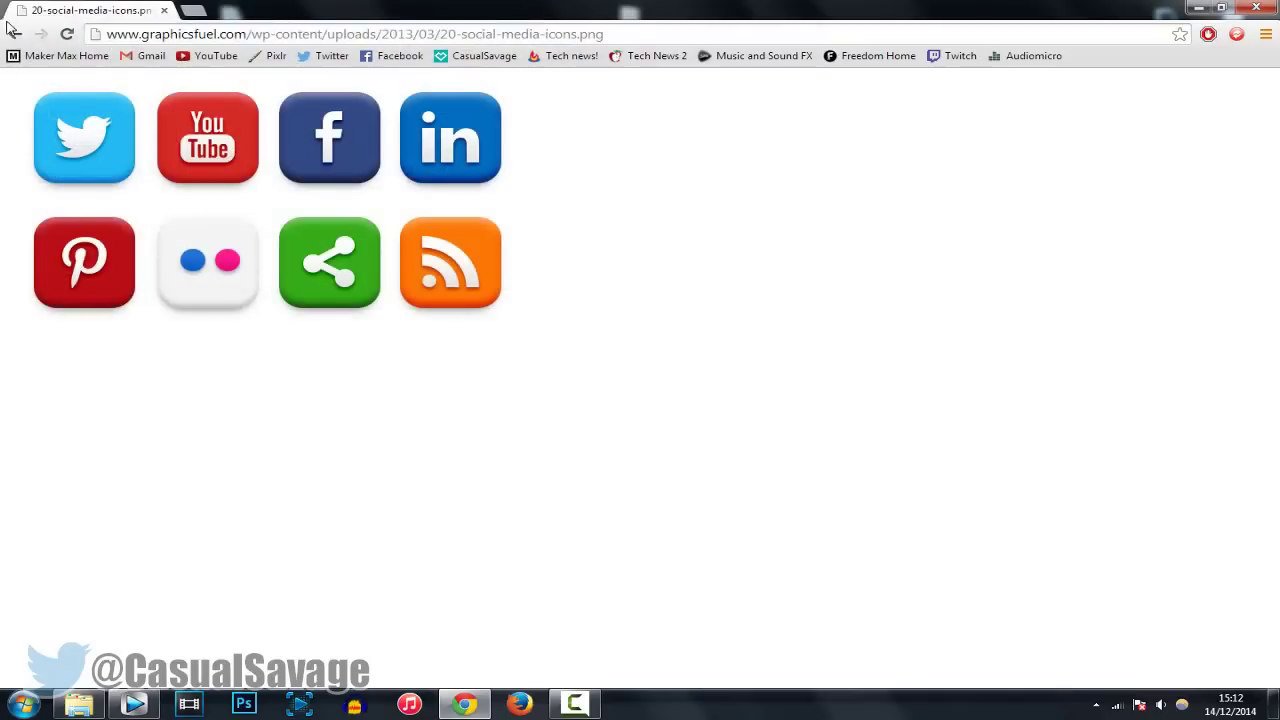
left_click(14, 33)
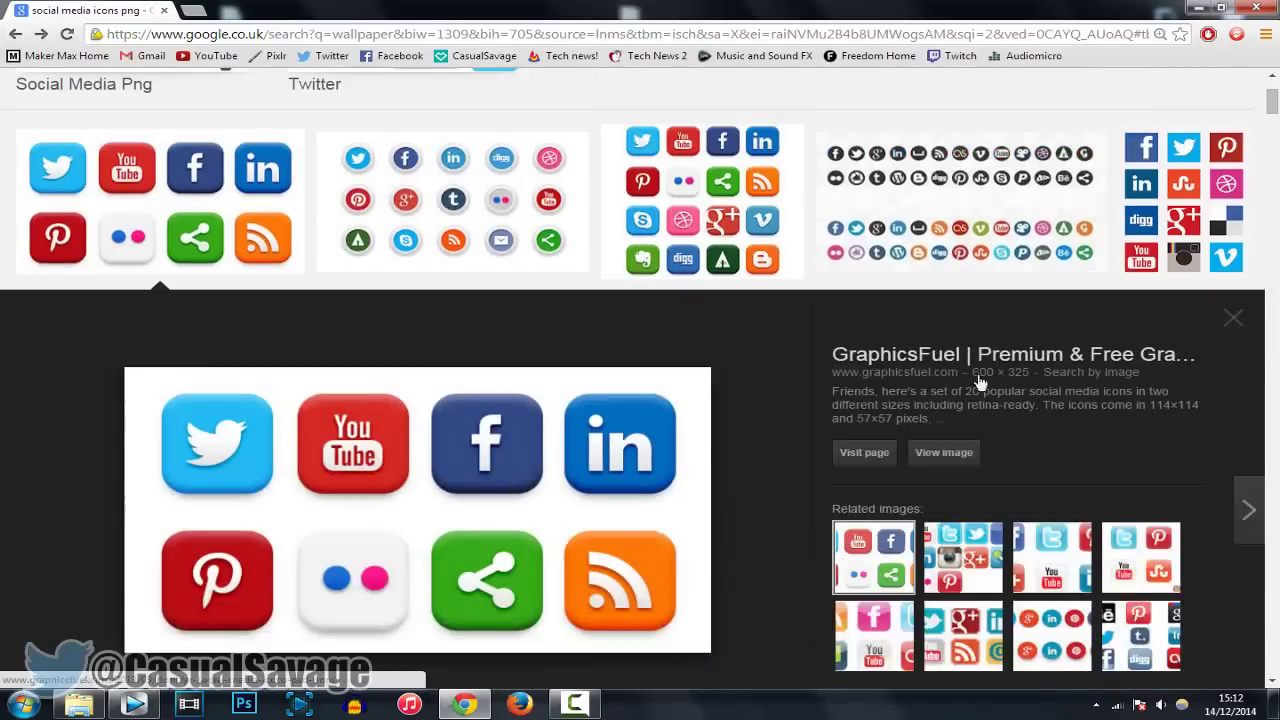
scroll(600, 380, "up", 2)
scroll(328, 349, "up", 1)
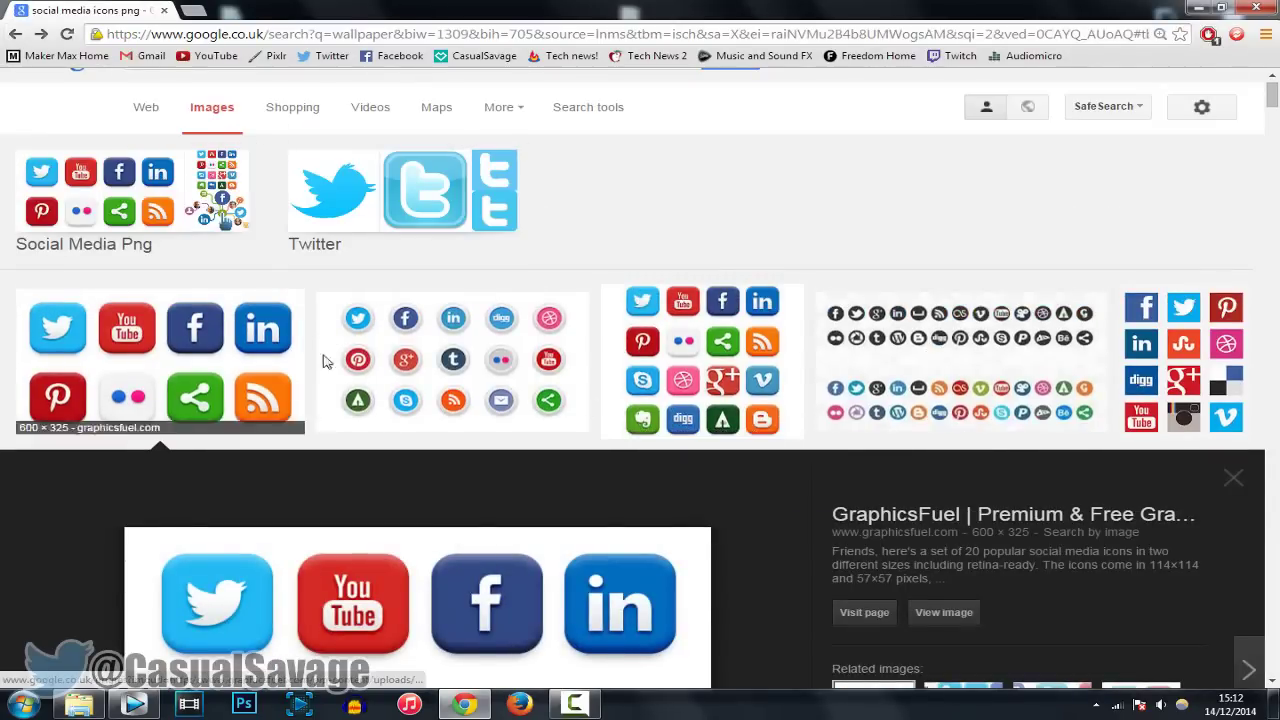
scroll(126, 177, "up", 1)
Replace the search with 'rectangle png' and browse the results.
triple_click(357, 95)
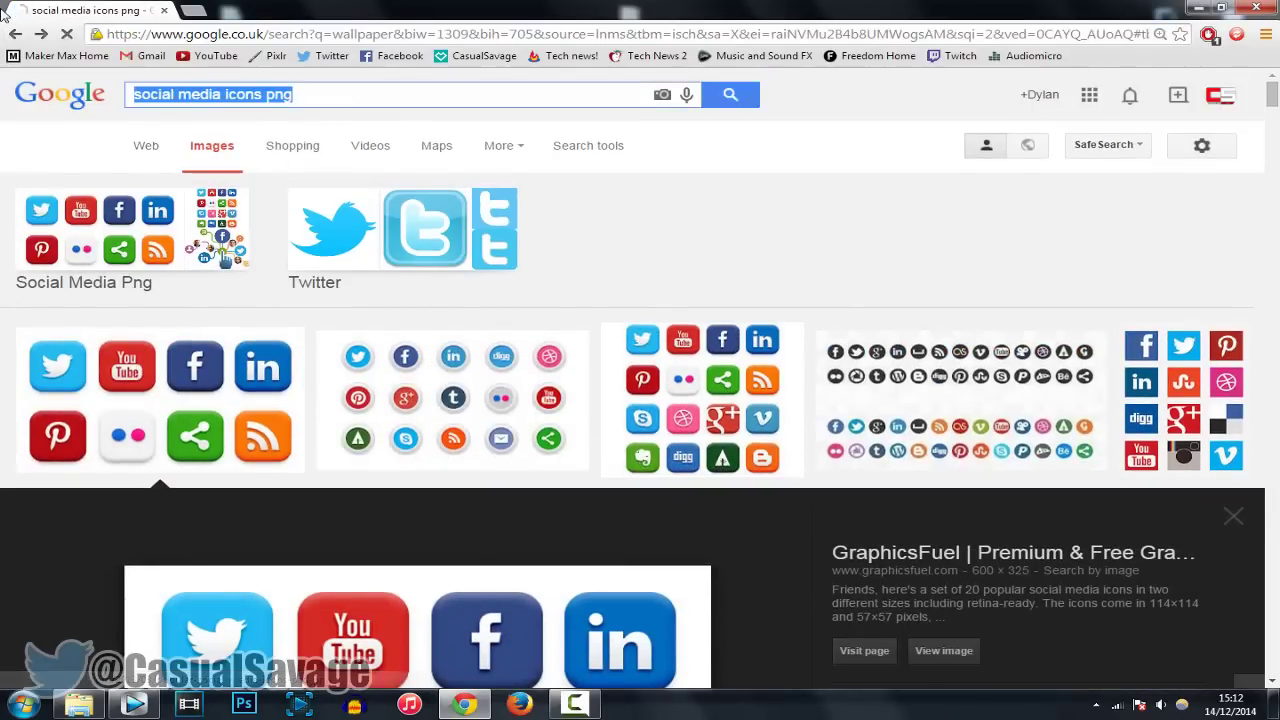
key("BackSpace")
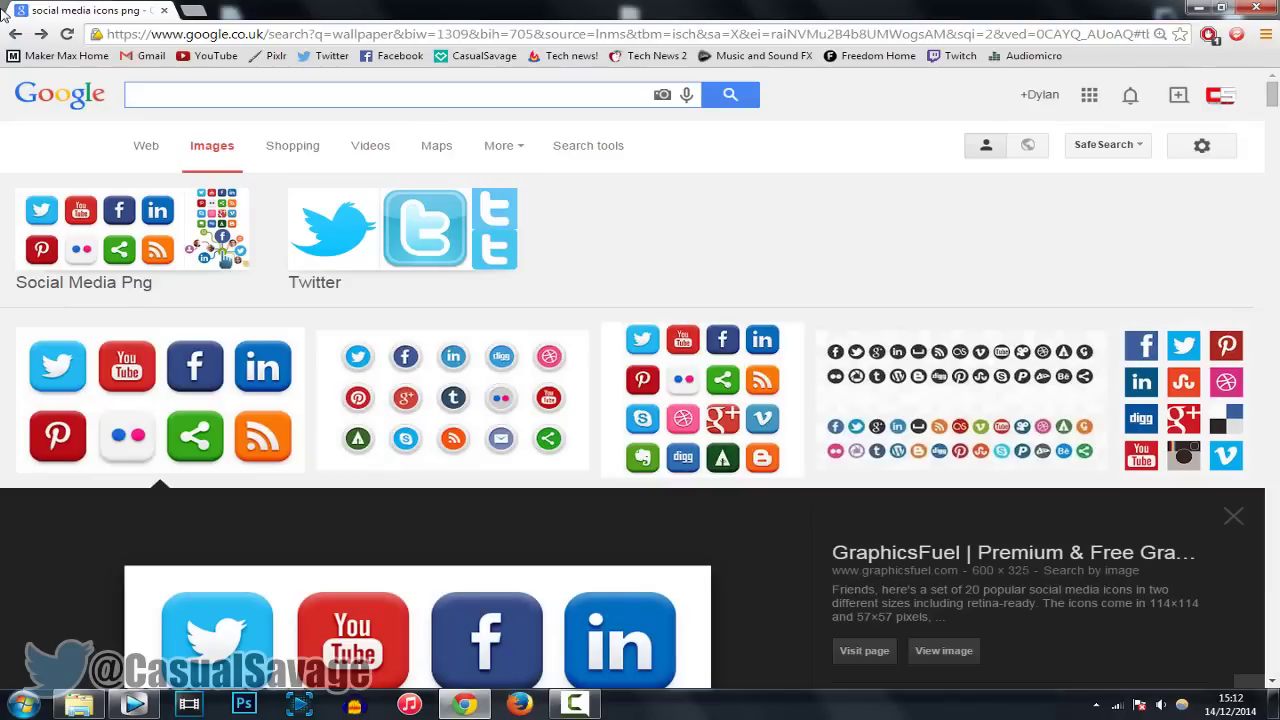
type("re")
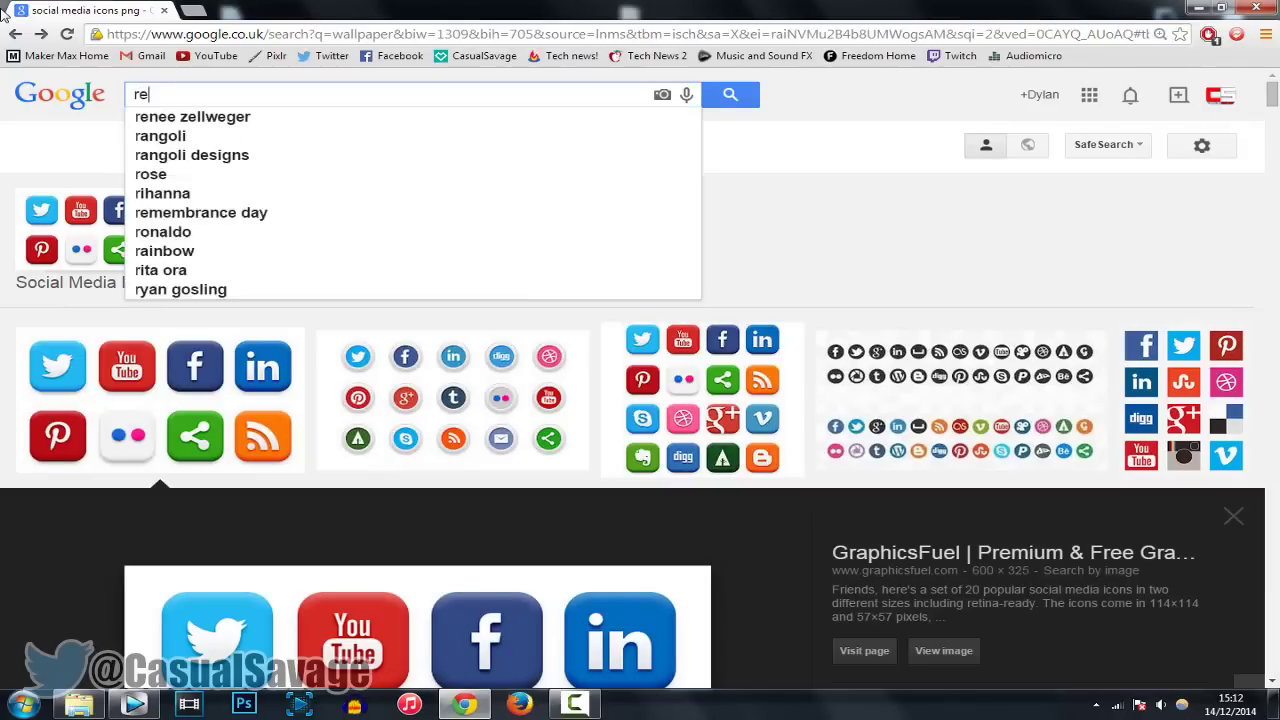
type("ctangle p")
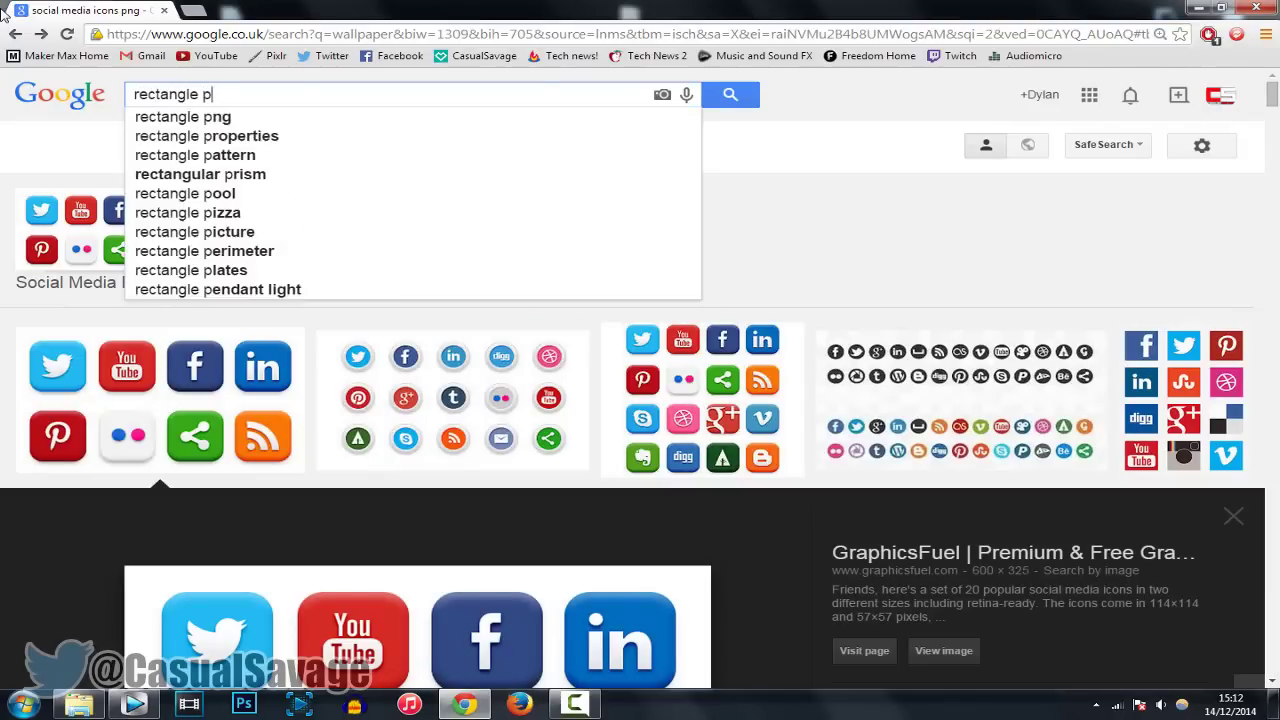
type("ng")
key("Return")
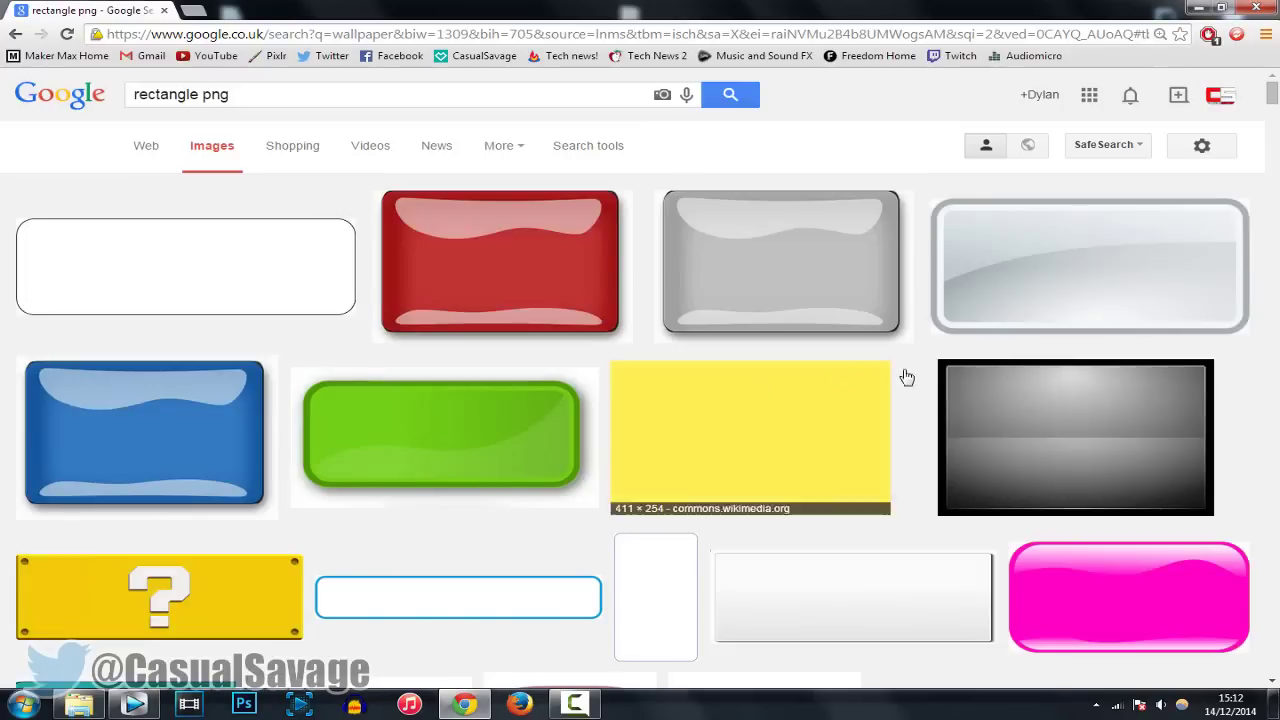
scroll(800, 290, "down", 3)
scroll(625, 389, "down", 3)
scroll(428, 357, "down", 3)
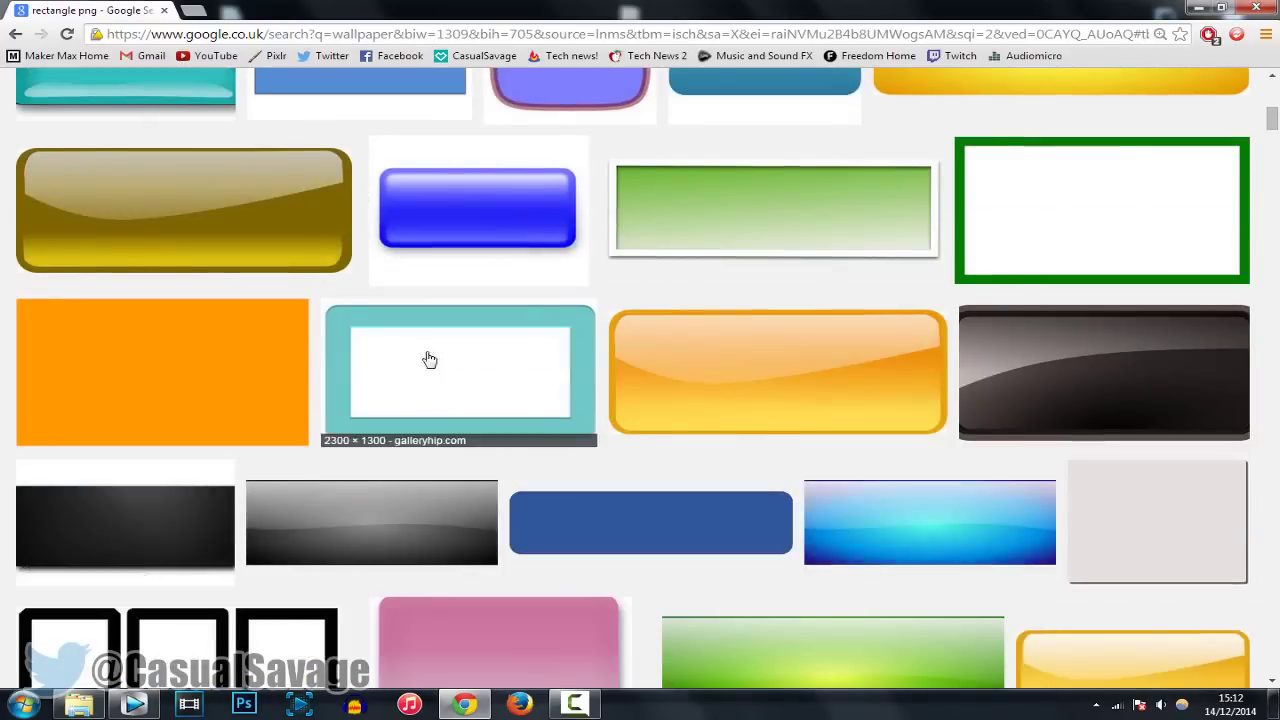
scroll(366, 377, "down", 2)
scroll(341, 397, "down", 4)
scroll(240, 390, "up", 3)
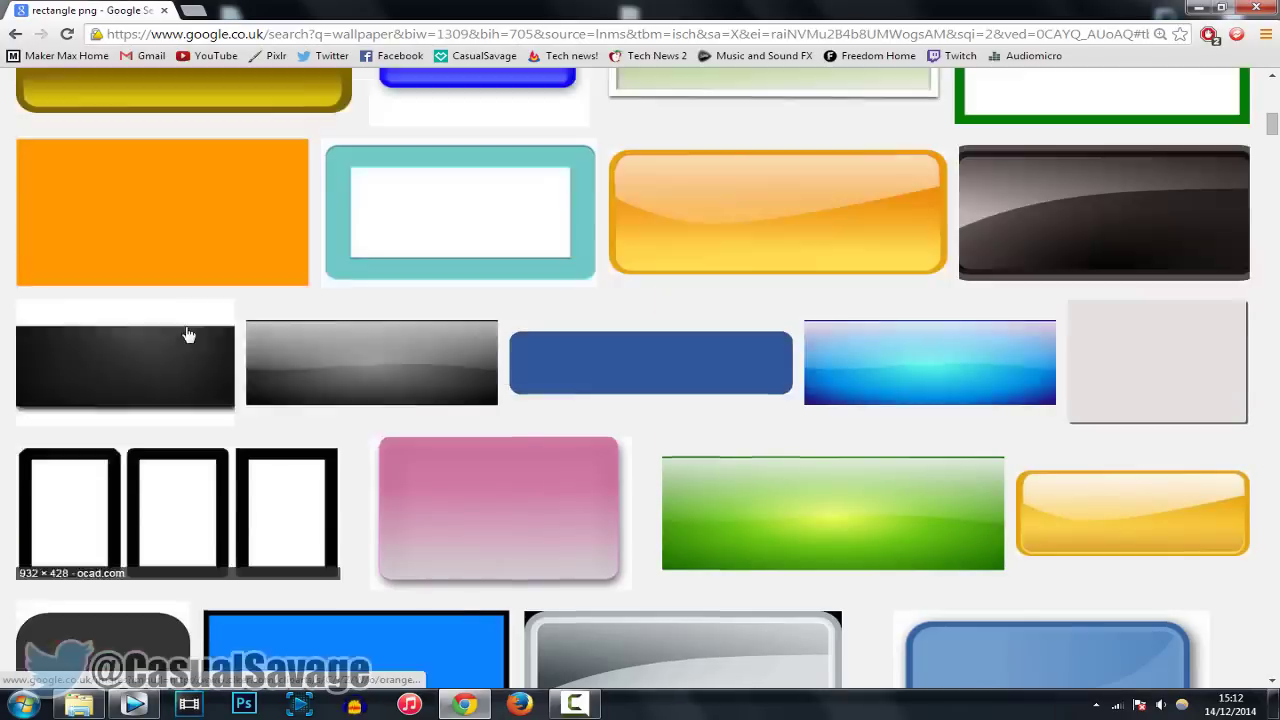
scroll(170, 240, "up", 5)
scroll(157, 151, "up", 2)
Add 'with black' to the query to find black-outlined rectangles and browse them.
left_click(197, 94)
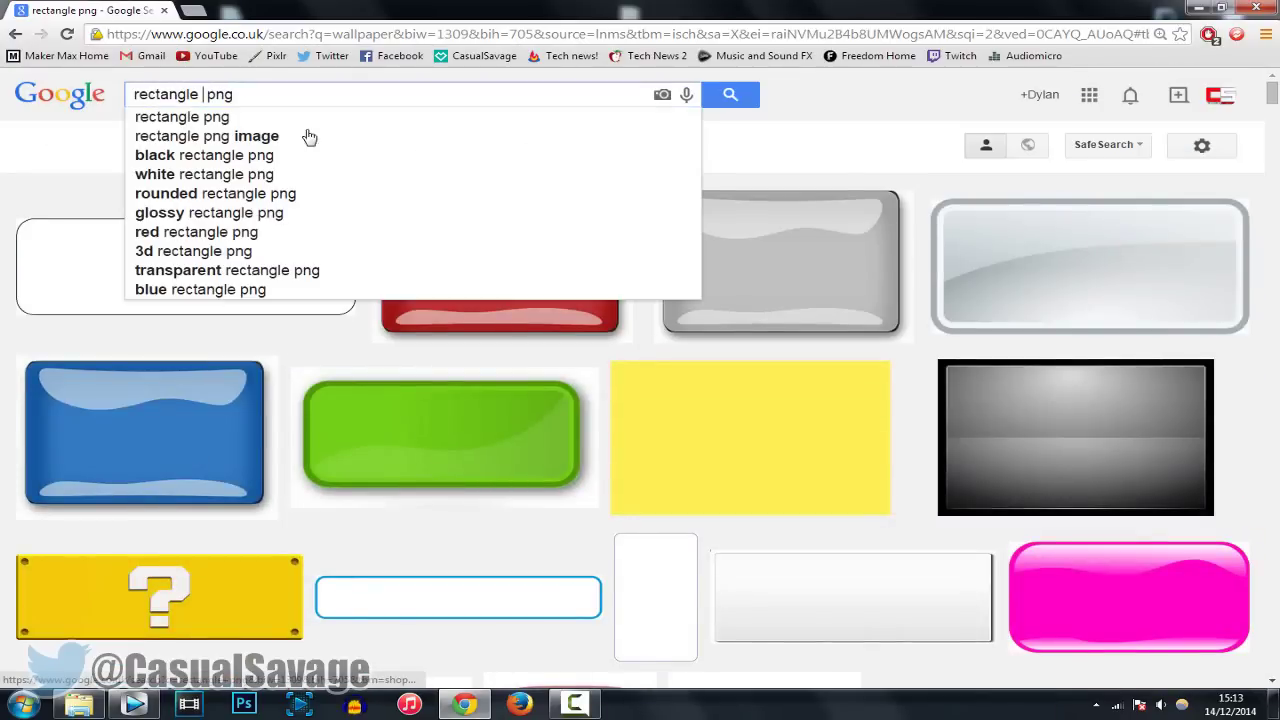
type("with b")
type("lack outlone")
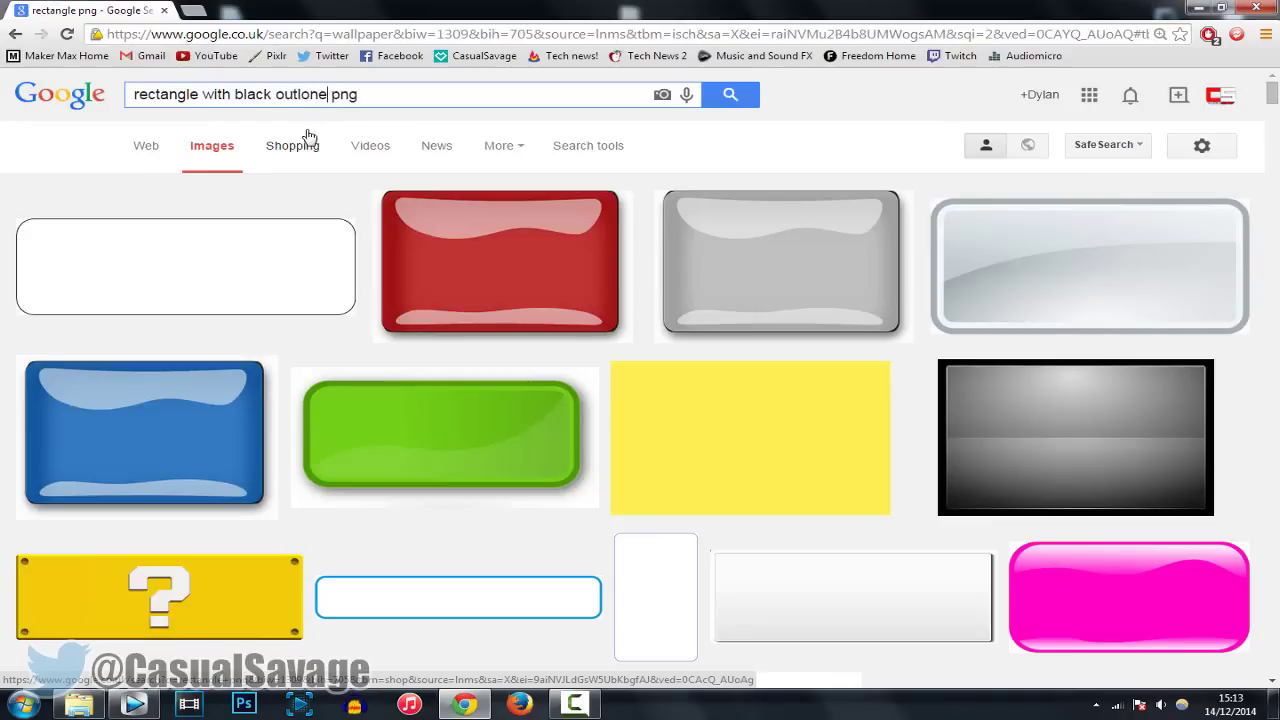
key("Return")
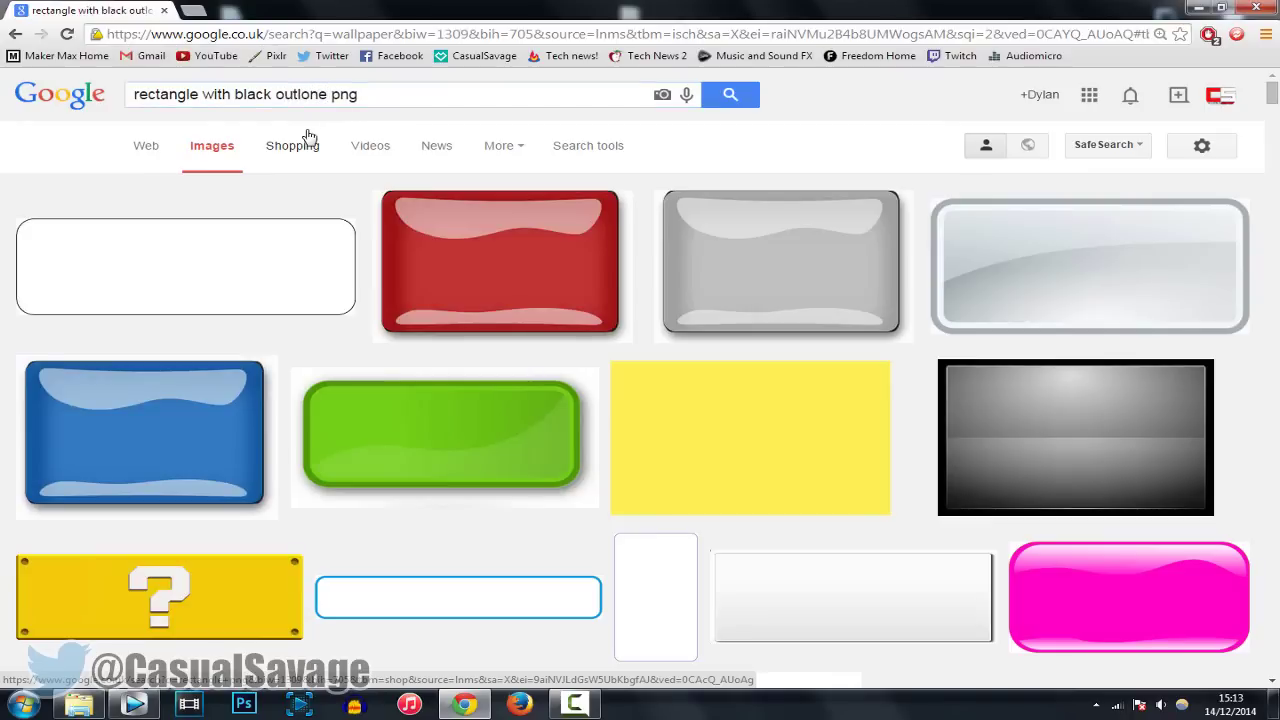
scroll(694, 429, "down", 1)
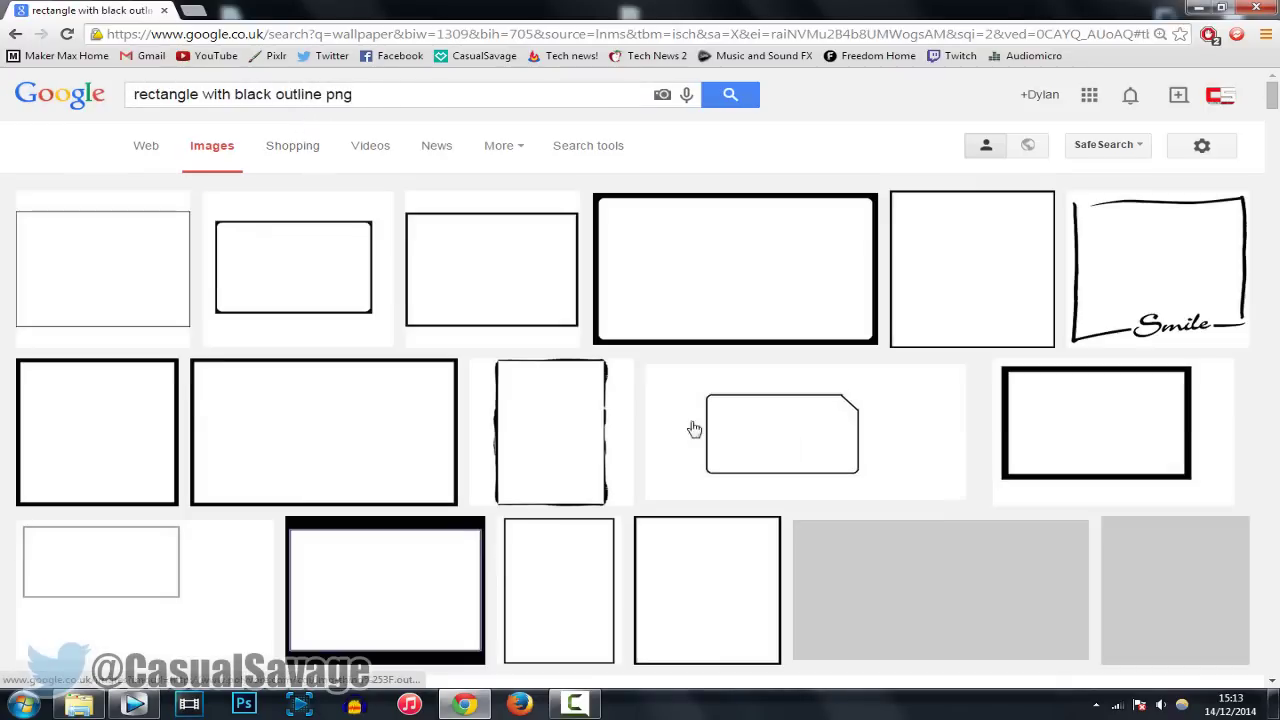
scroll(951, 266, "down", 2)
scroll(724, 366, "down", 4)
scroll(340, 263, "down", 1)
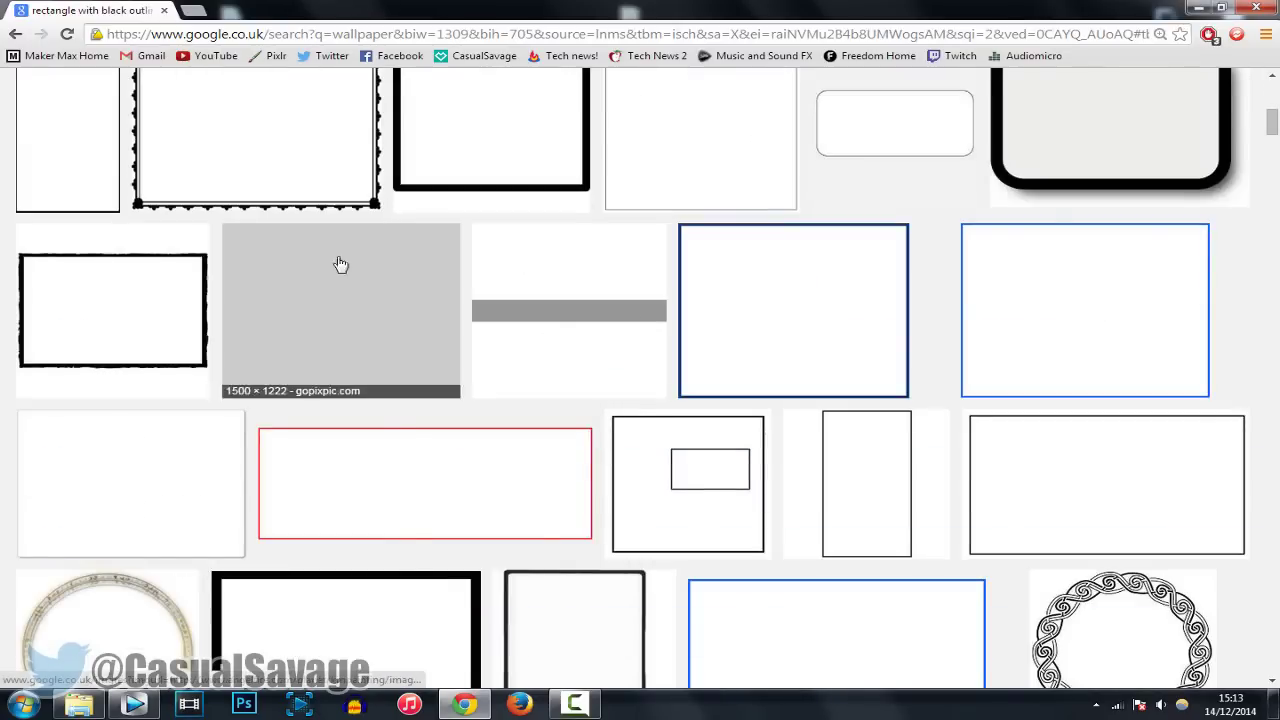
scroll(560, 349, "down", 1)
scroll(560, 363, "down", 1)
scroll(530, 376, "up", 7)
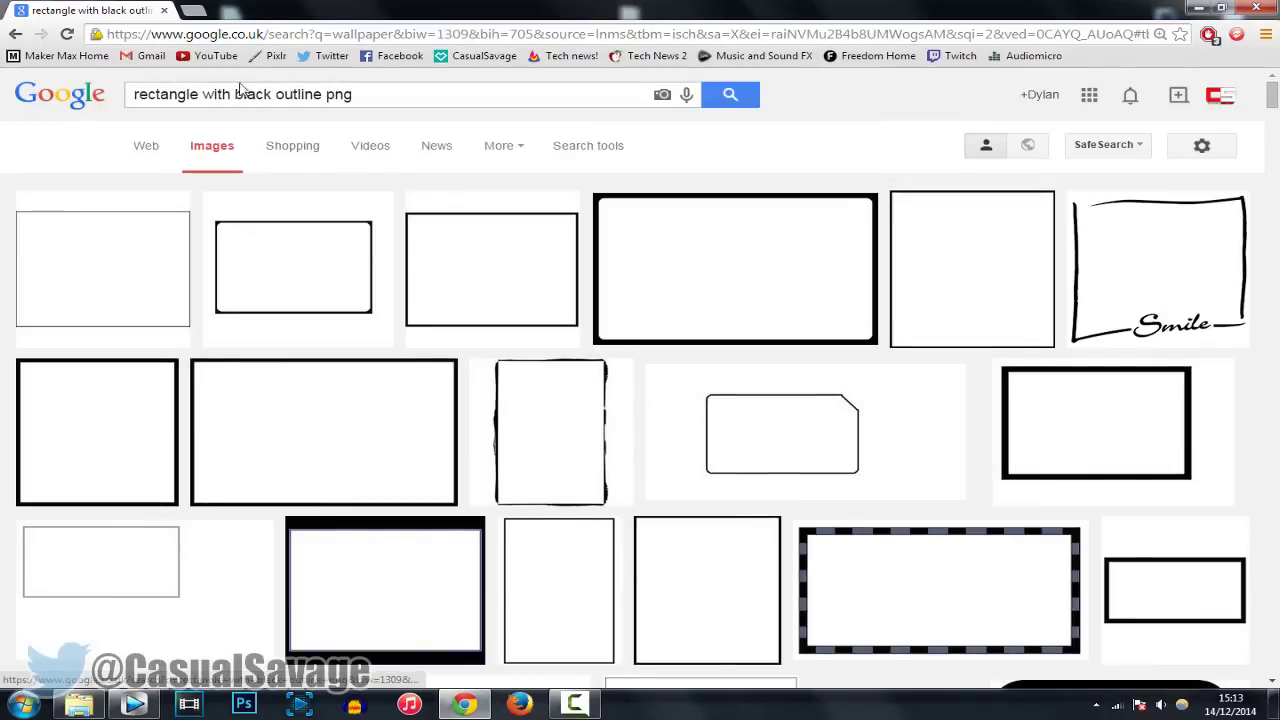
left_click_drag(134, 94, 322, 94)
type("triangle")
key("Return")
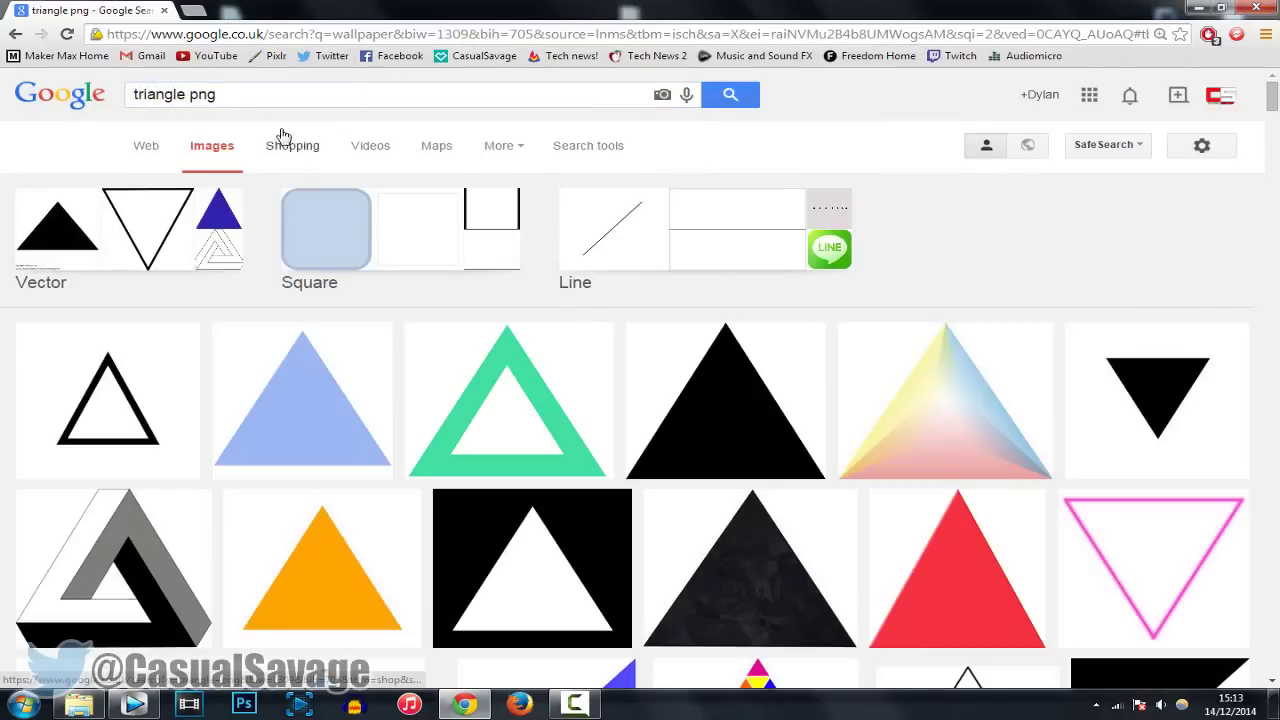
scroll(272, 222, "down", 1)
left_click(120, 320)
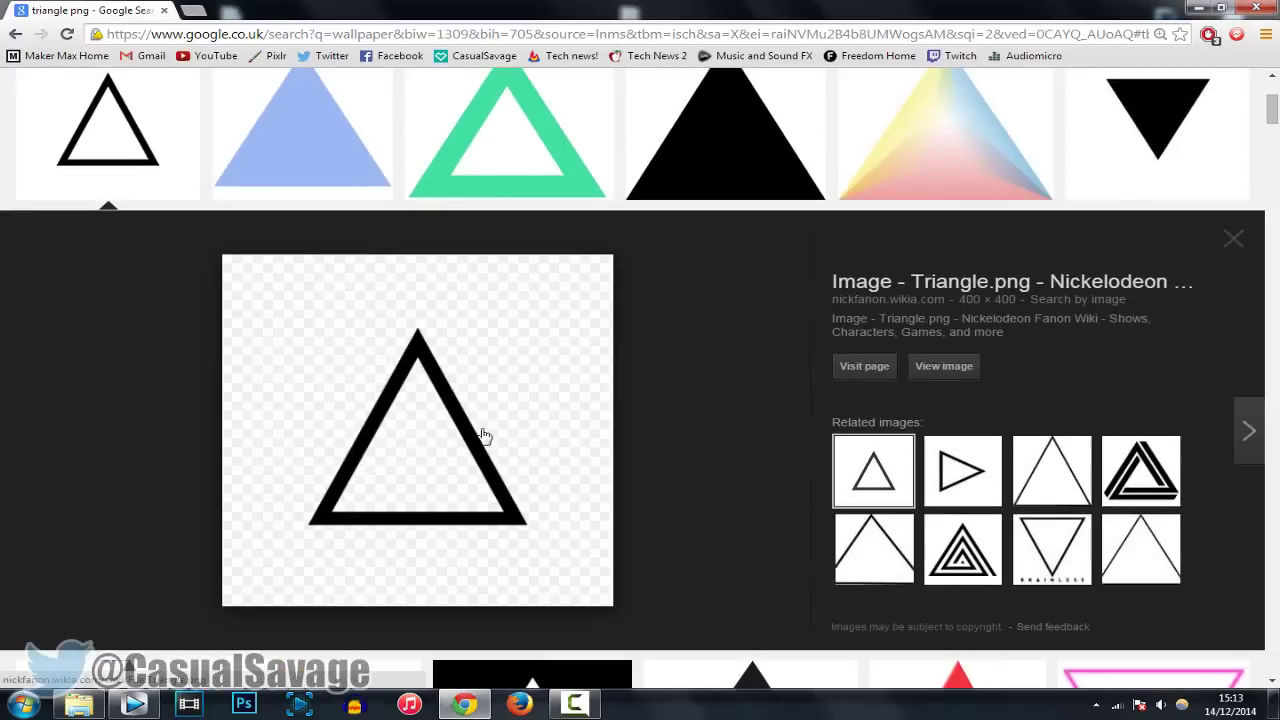
scroll(720, 548, "up", 4)
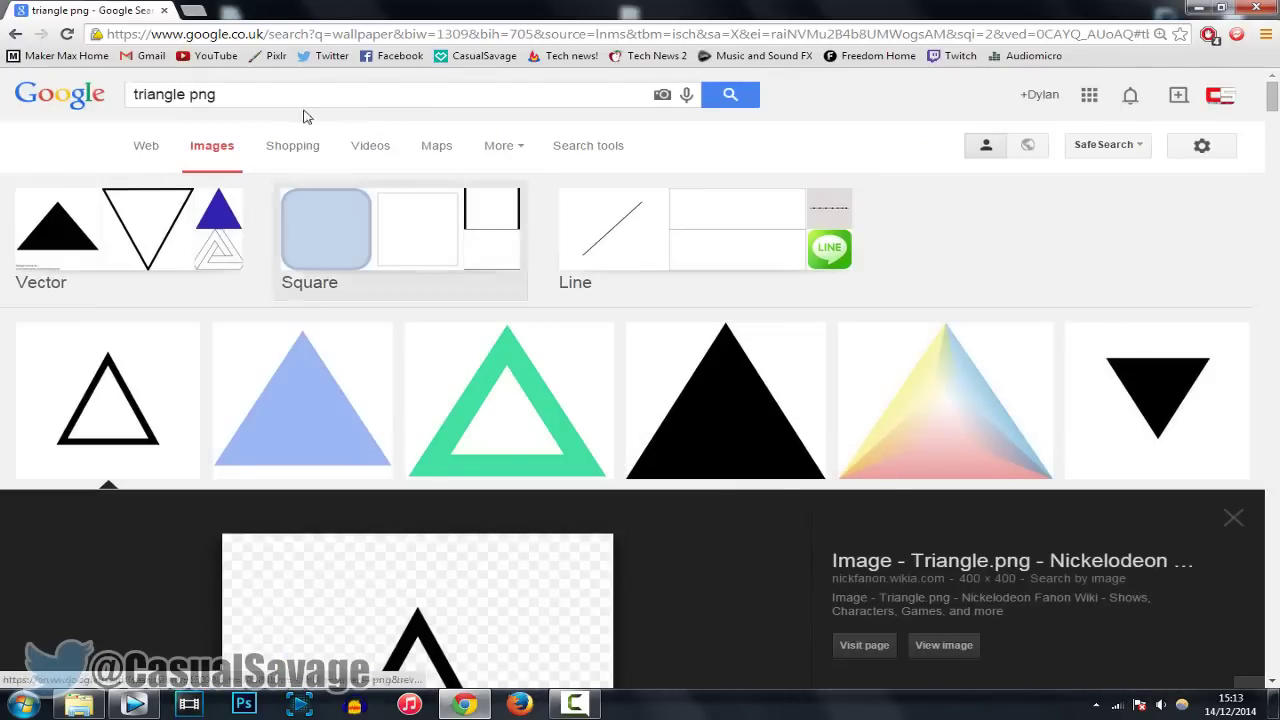
triple_click(175, 94)
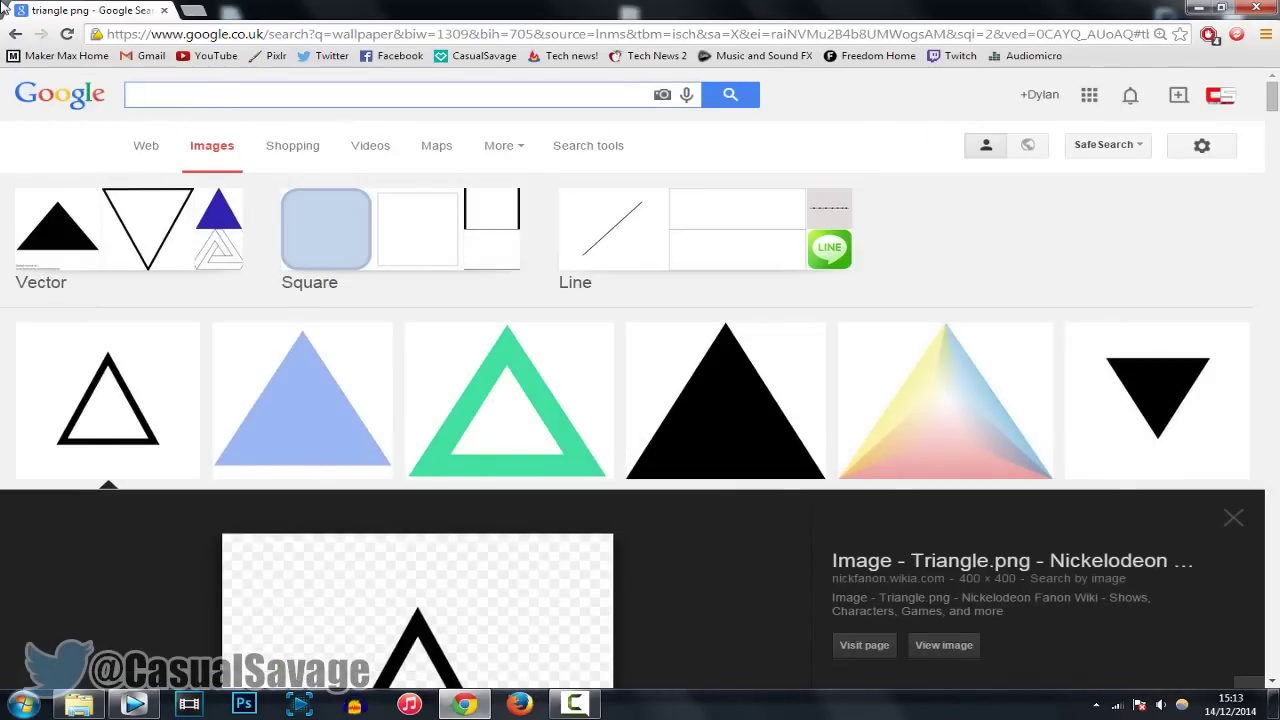
scroll(634, 143, "down", 3)
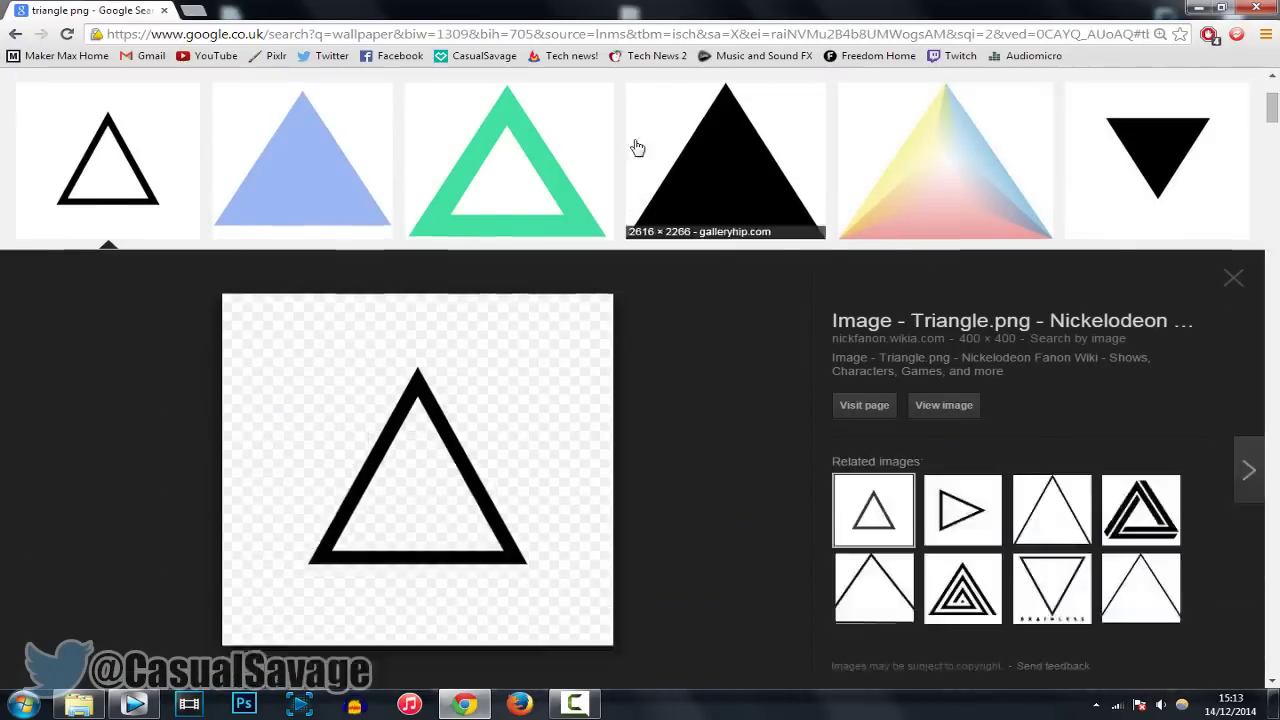
scroll(443, 291, "up", 2)
scroll(228, 114, "up", 2)
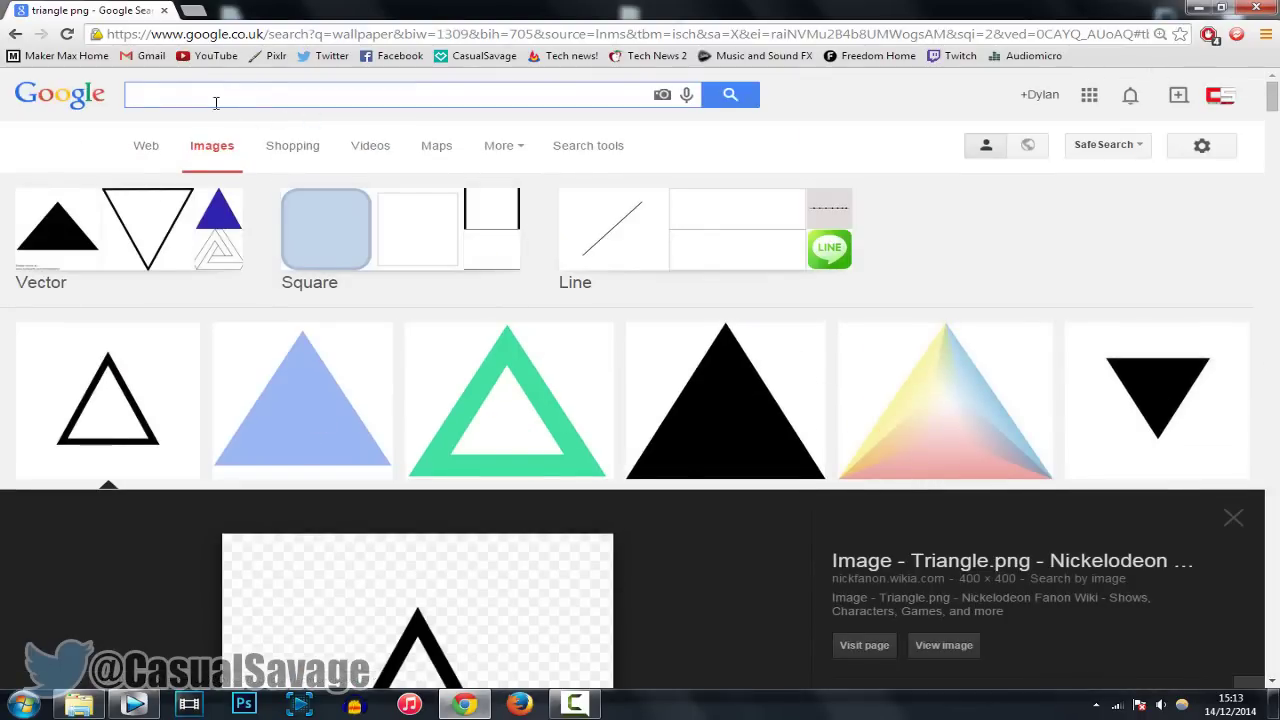
type("shapesp")
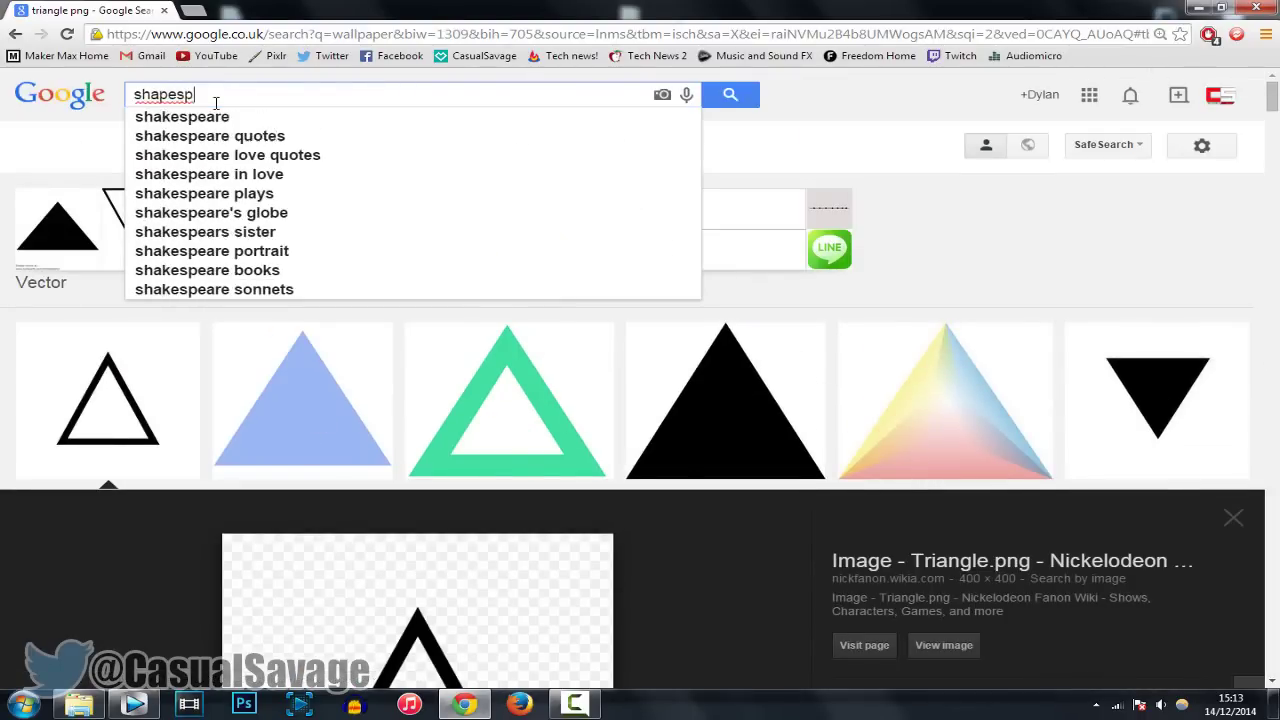
key("BackSpace")
type("png")
key("Return")
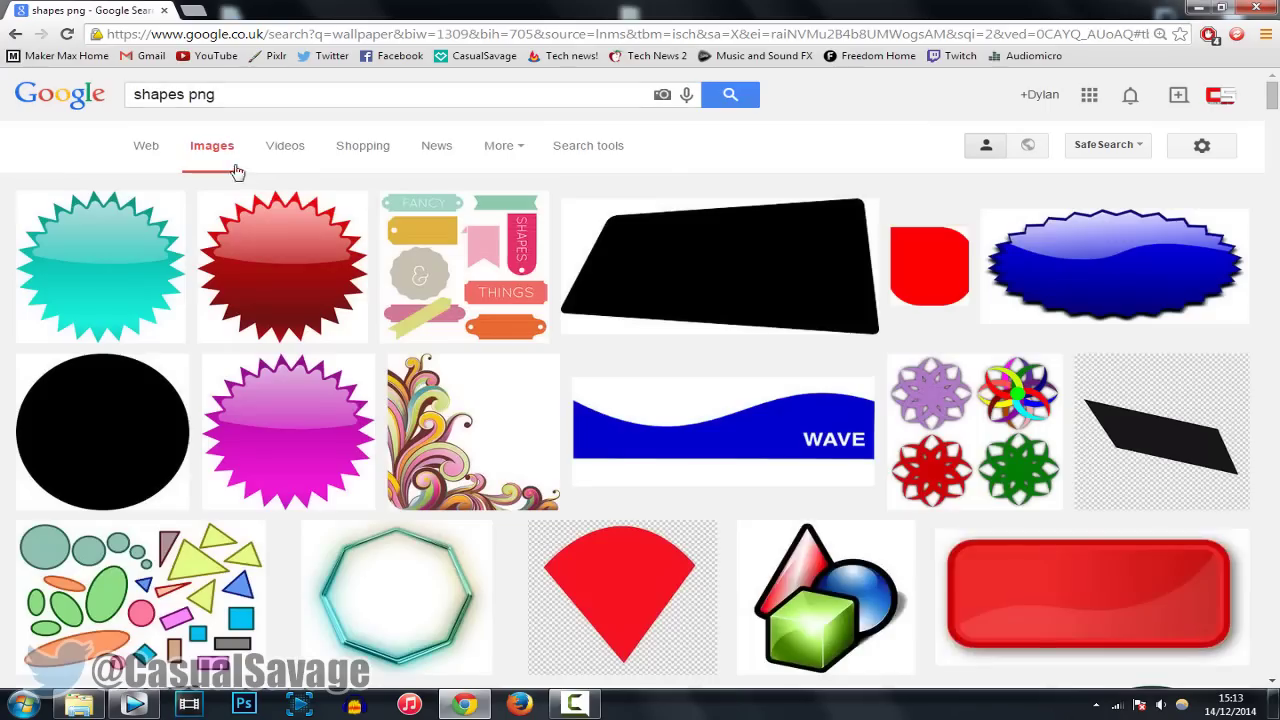
scroll(272, 163, "down", 2)
scroll(714, 263, "down", 1)
scroll(529, 220, "down", 3)
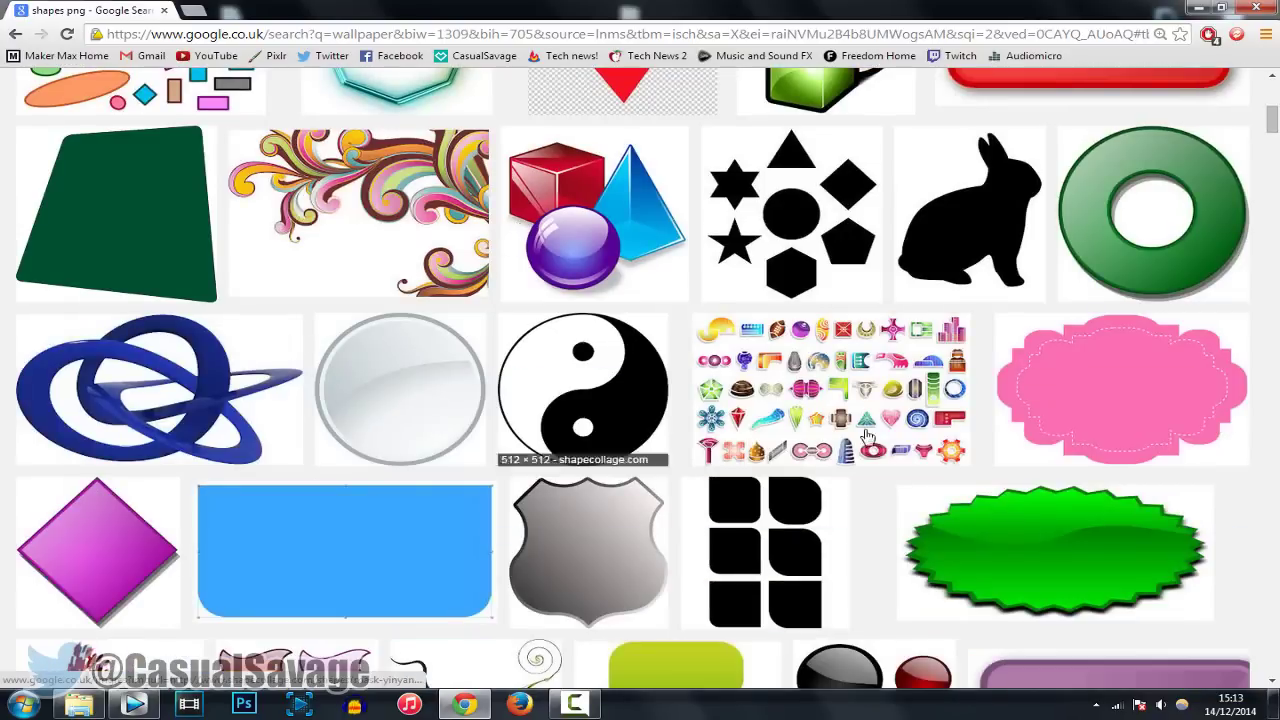
scroll(868, 437, "down", 1)
scroll(880, 425, "down", 1)
scroll(895, 410, "down", 2)
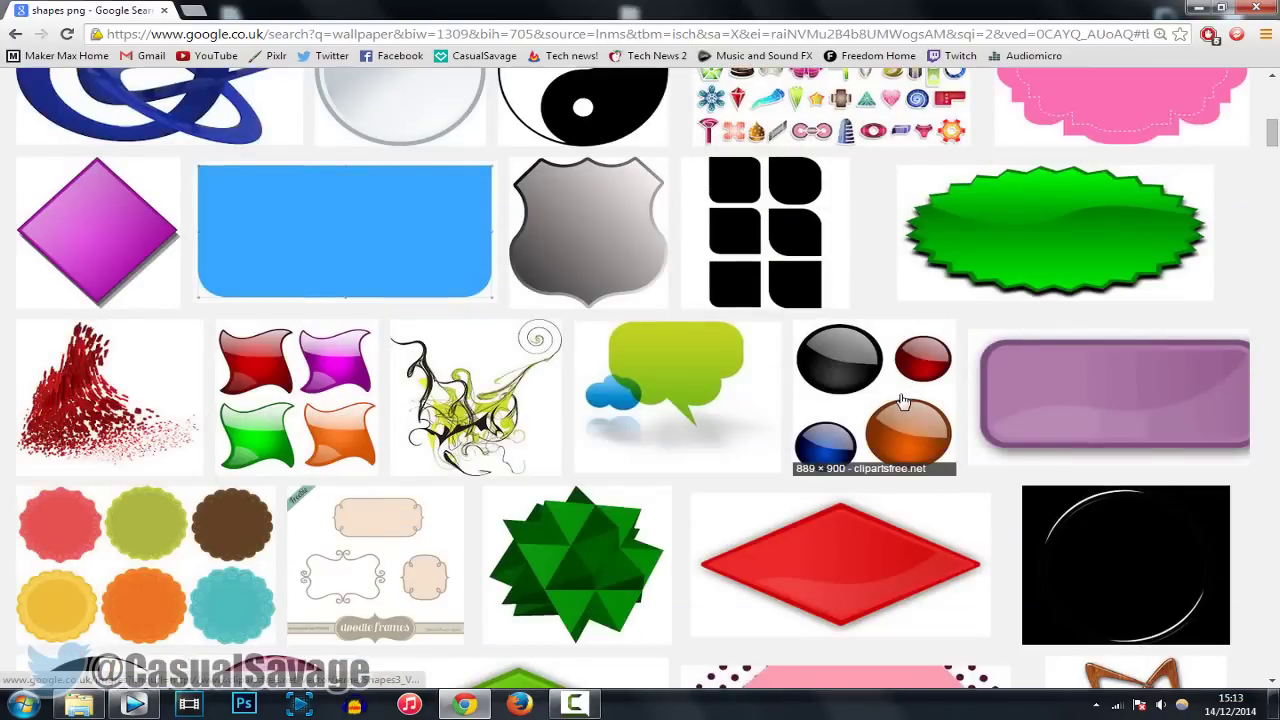
scroll(880, 415, "down", 2)
scroll(620, 215, "down", 2)
scroll(655, 435, "down", 1)
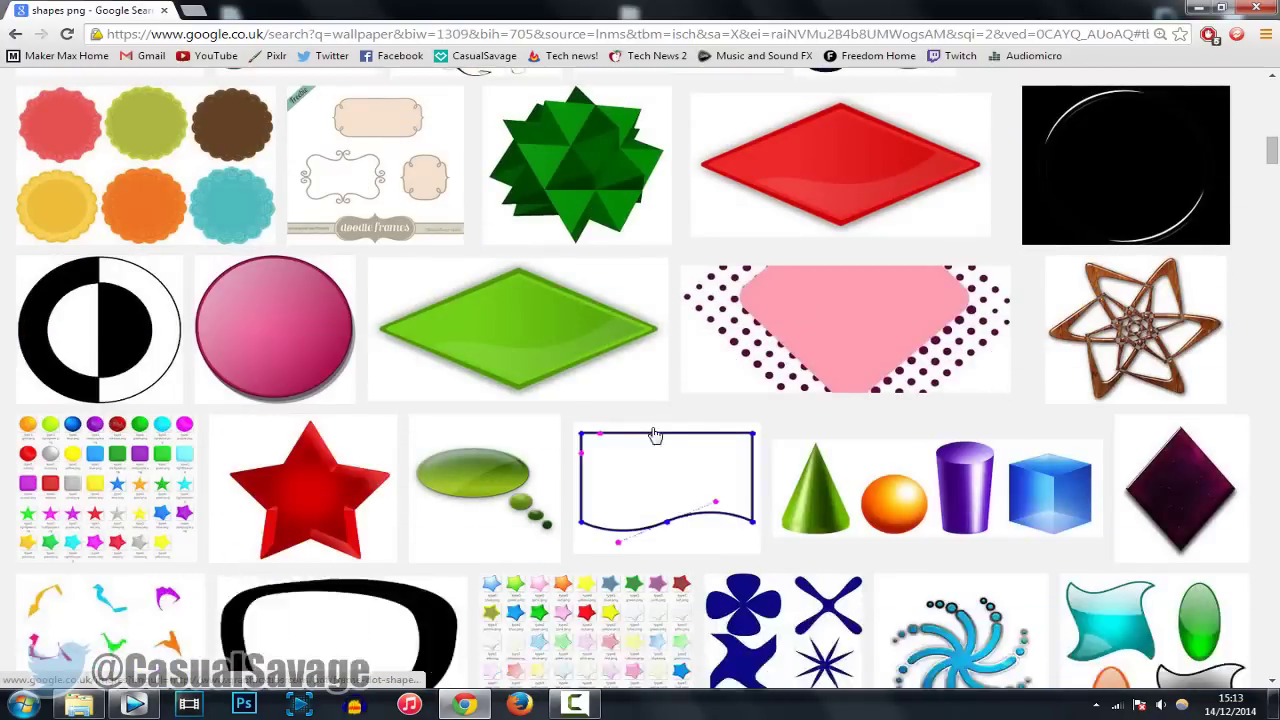
scroll(600, 430, "down", 3)
scroll(408, 349, "down", 2)
scroll(443, 349, "down", 1)
scroll(397, 319, "up", 10)
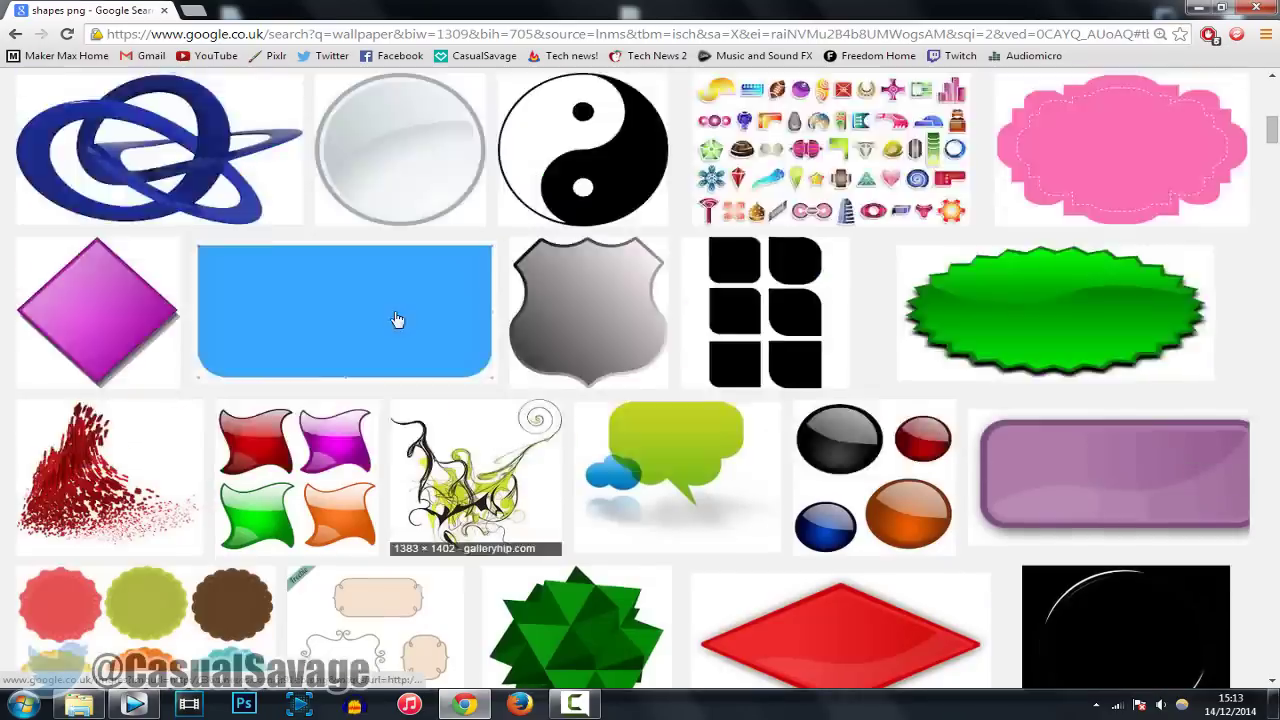
scroll(397, 319, "up", 10)
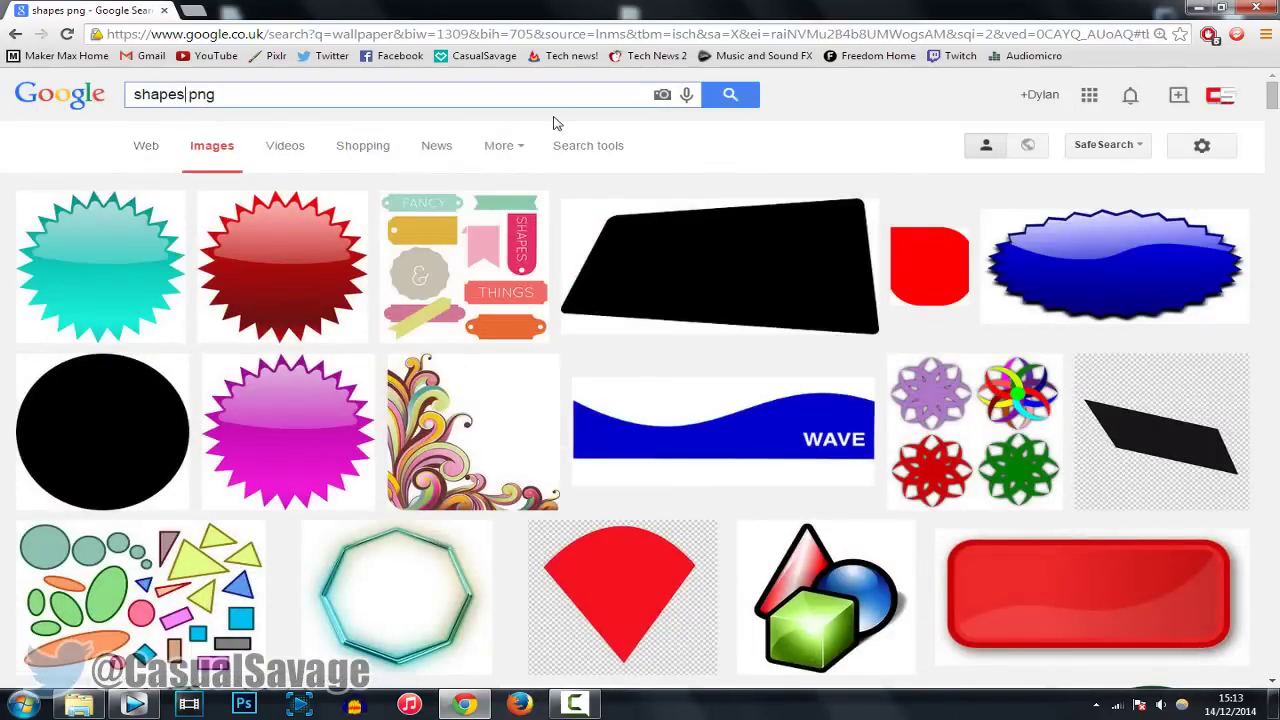
Search for 'shapes png pack' and preview the coloured stars pack and the next pack.
key("Down")
key("Down")
key("Down")
key("Down")
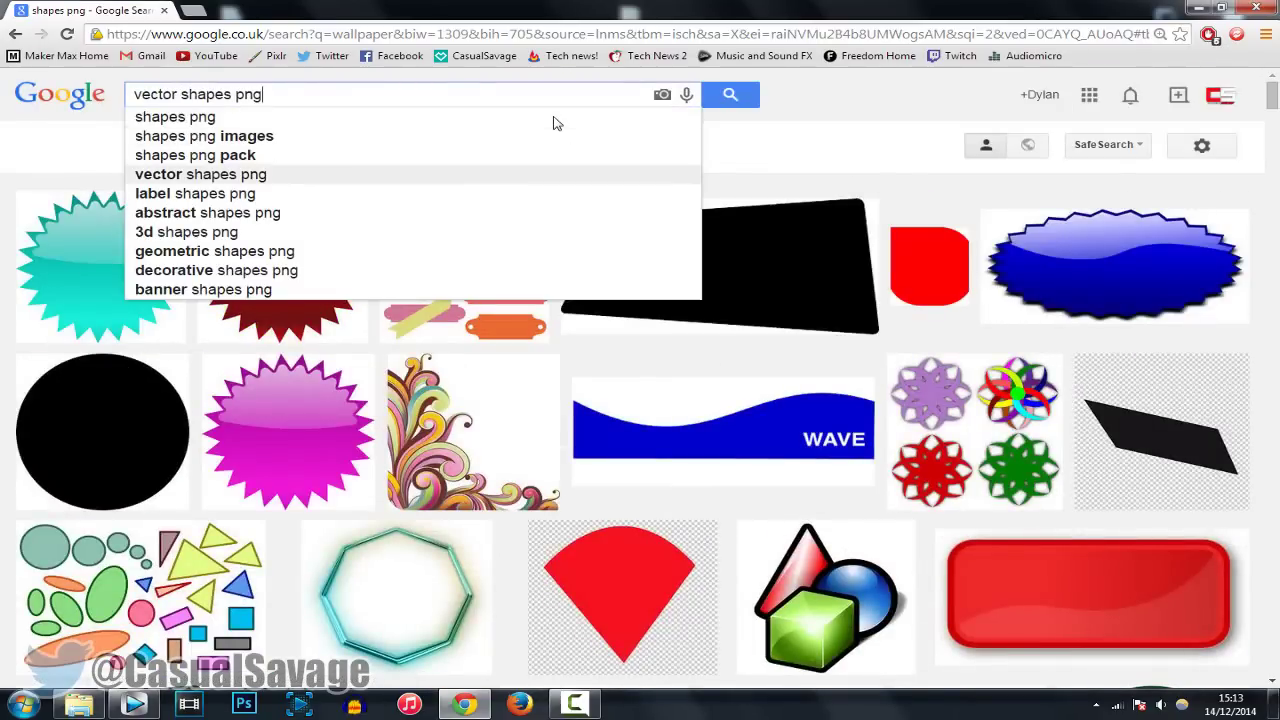
key("Up")
key("Return")
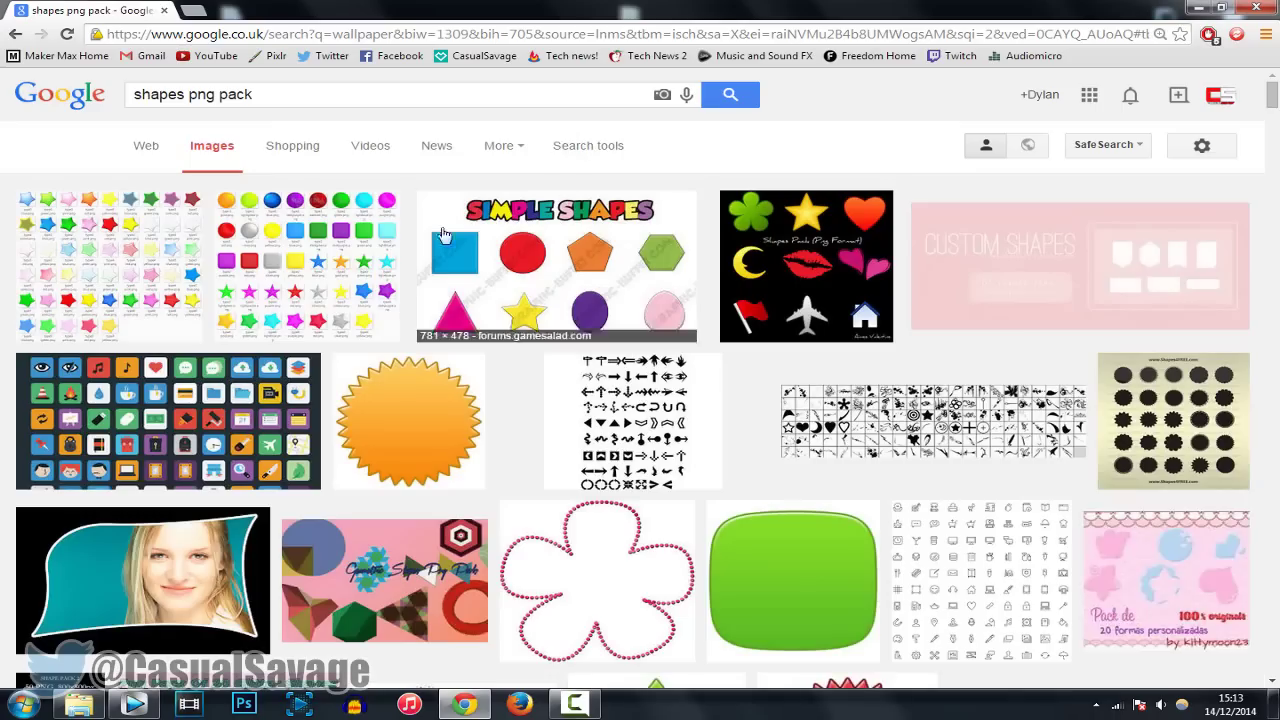
left_click(109, 223)
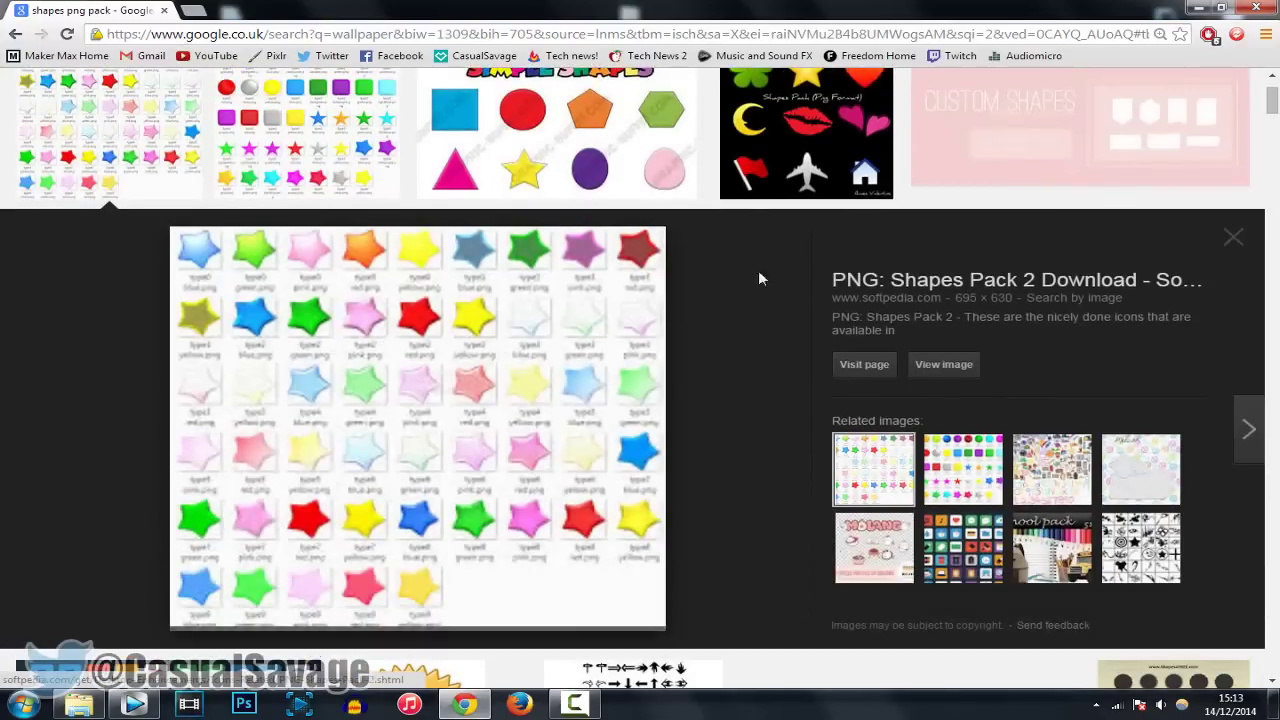
left_click(315, 140)
Preview the arrow and badge shape images and scroll through more results.
scroll(509, 318, "down", 5)
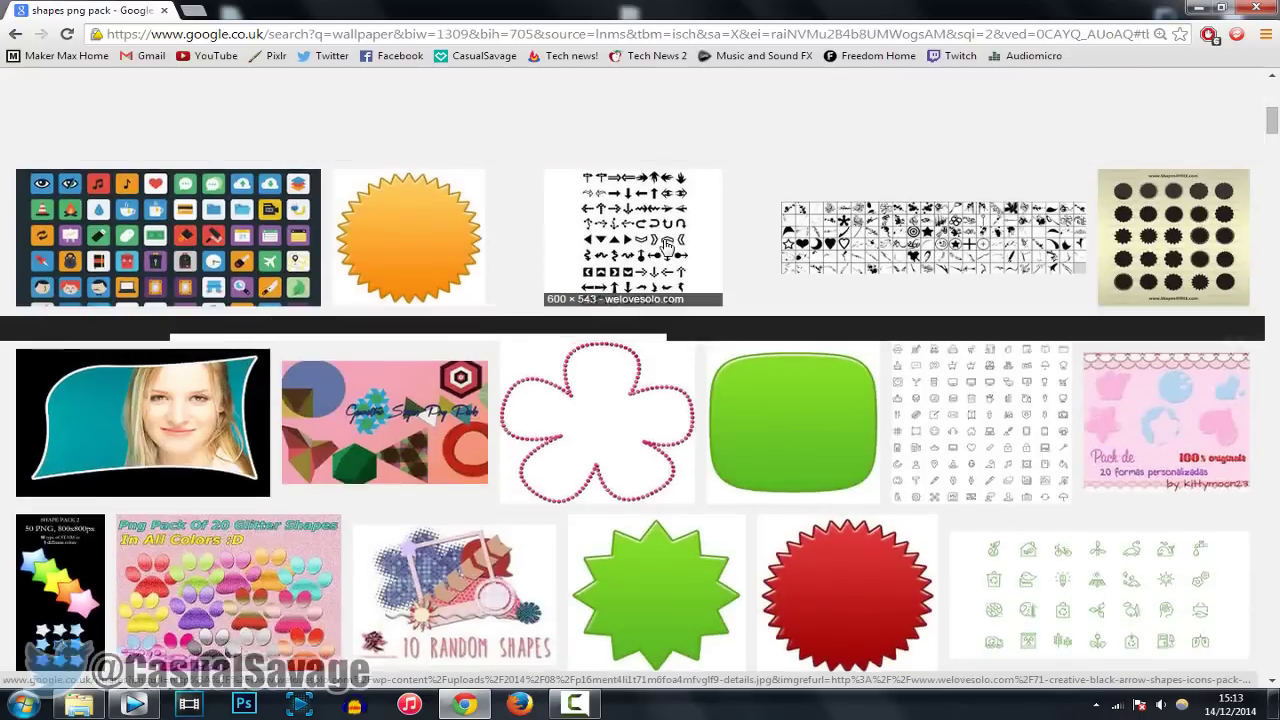
left_click(628, 218)
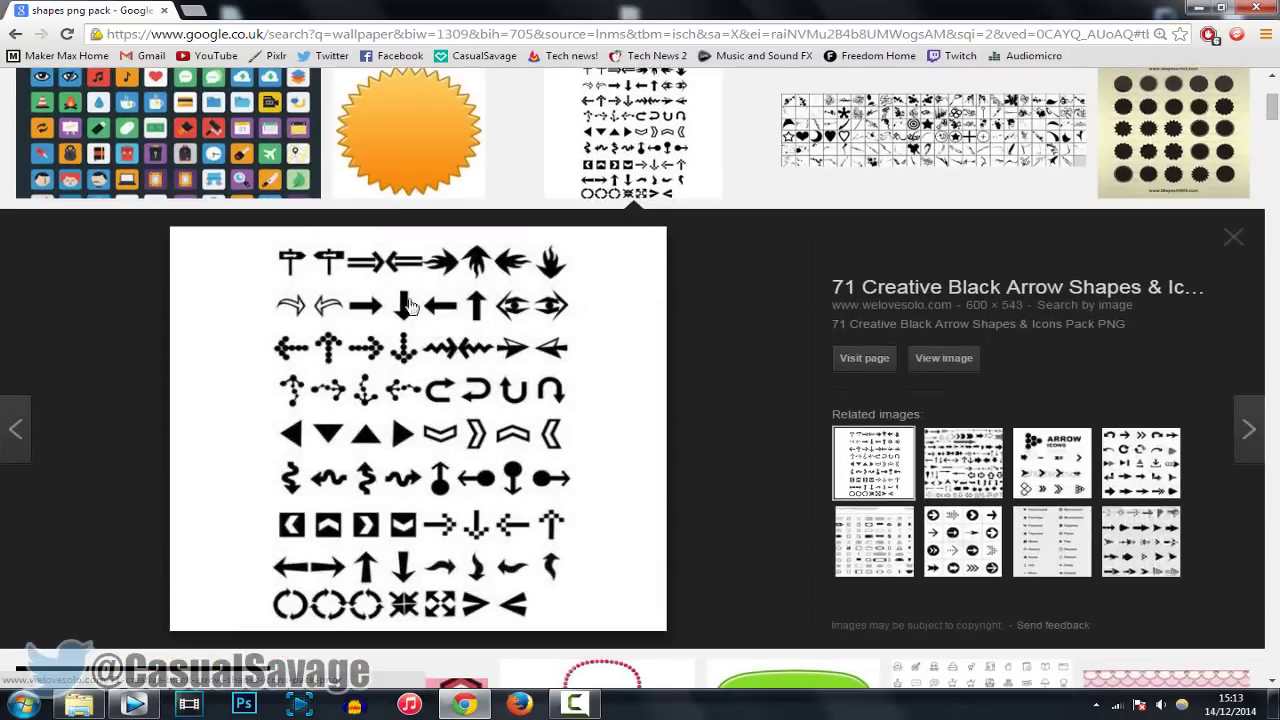
left_click(1242, 135)
scroll(305, 260, "down", 5)
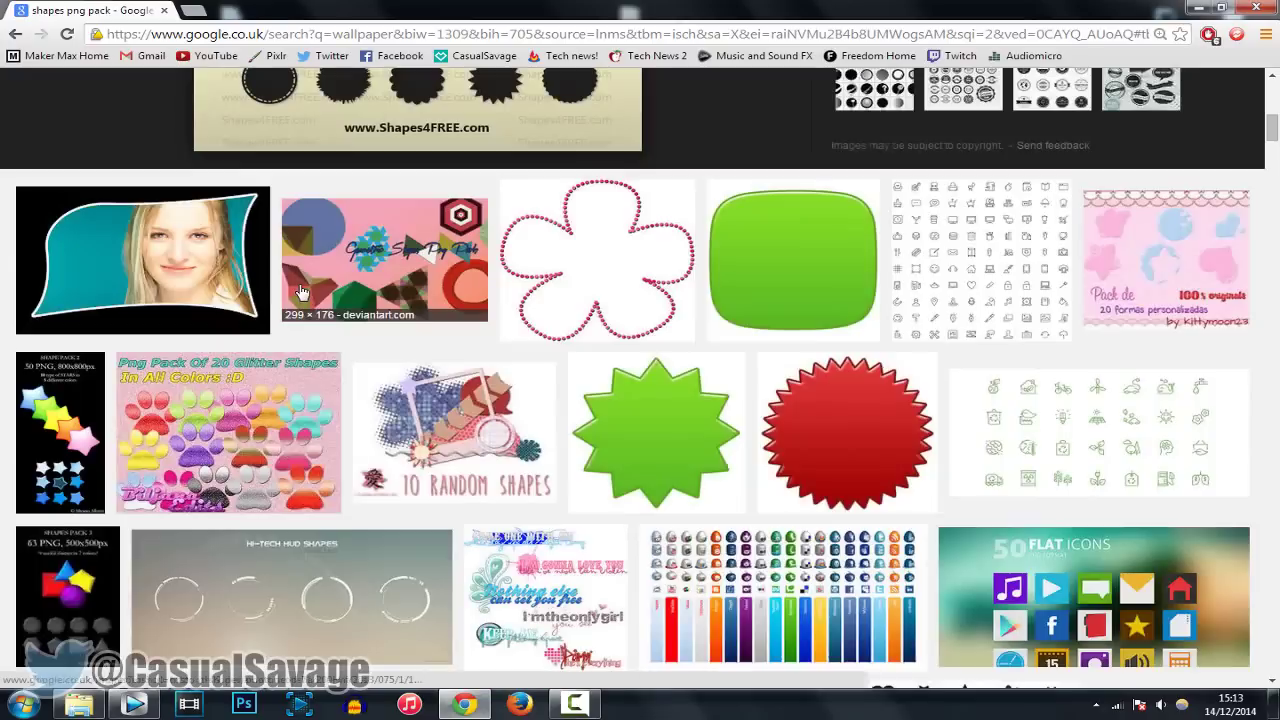
scroll(480, 270, "down", 5)
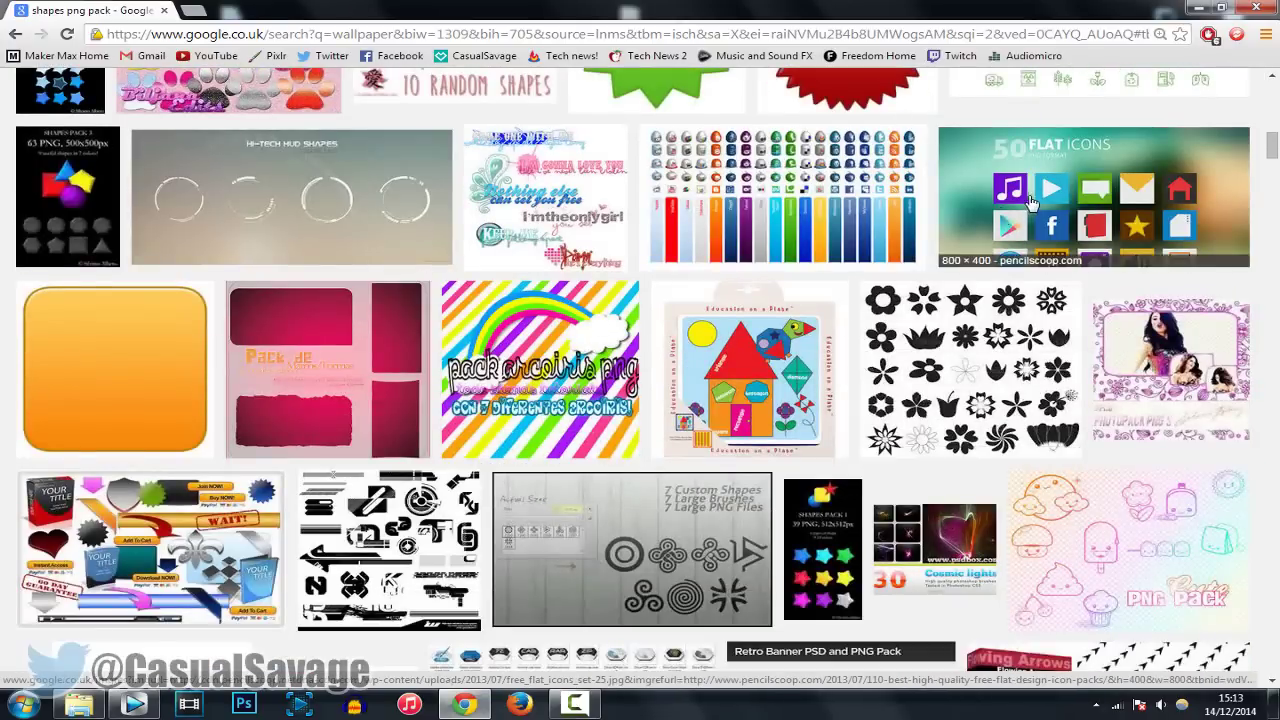
scroll(658, 244, "down", 2)
scroll(658, 244, "down", 2)
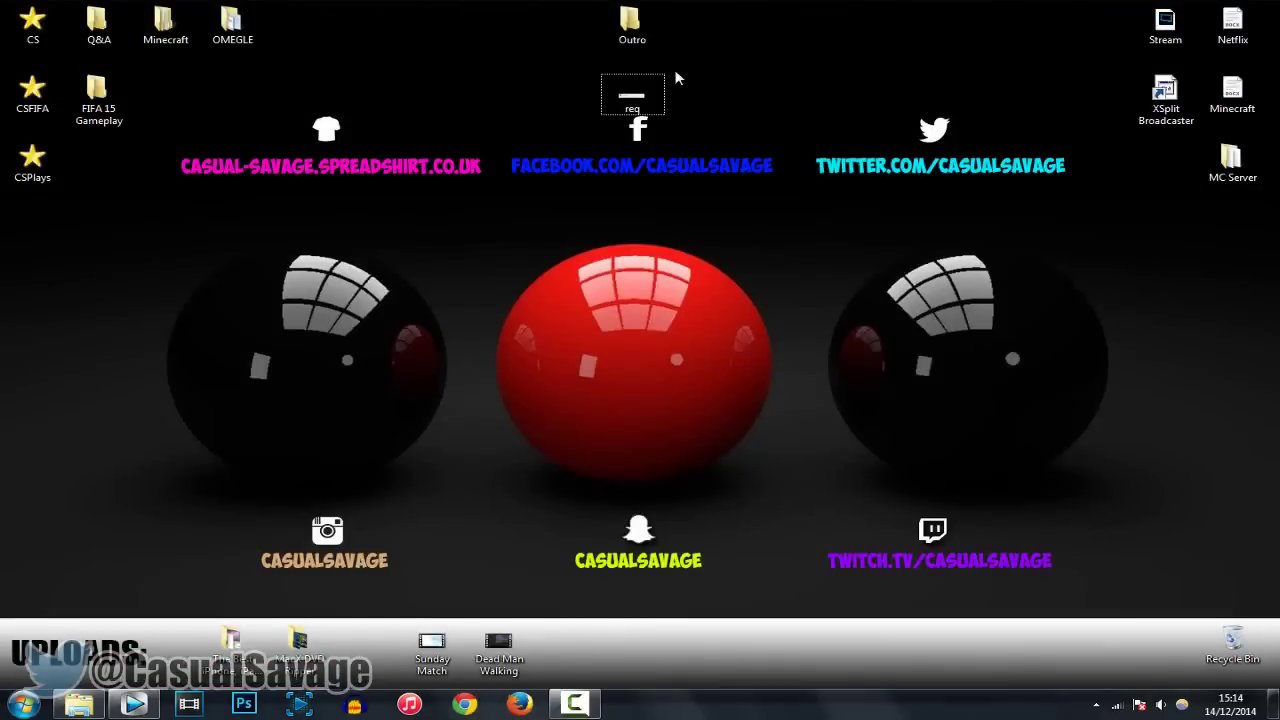
double_click(630, 24)
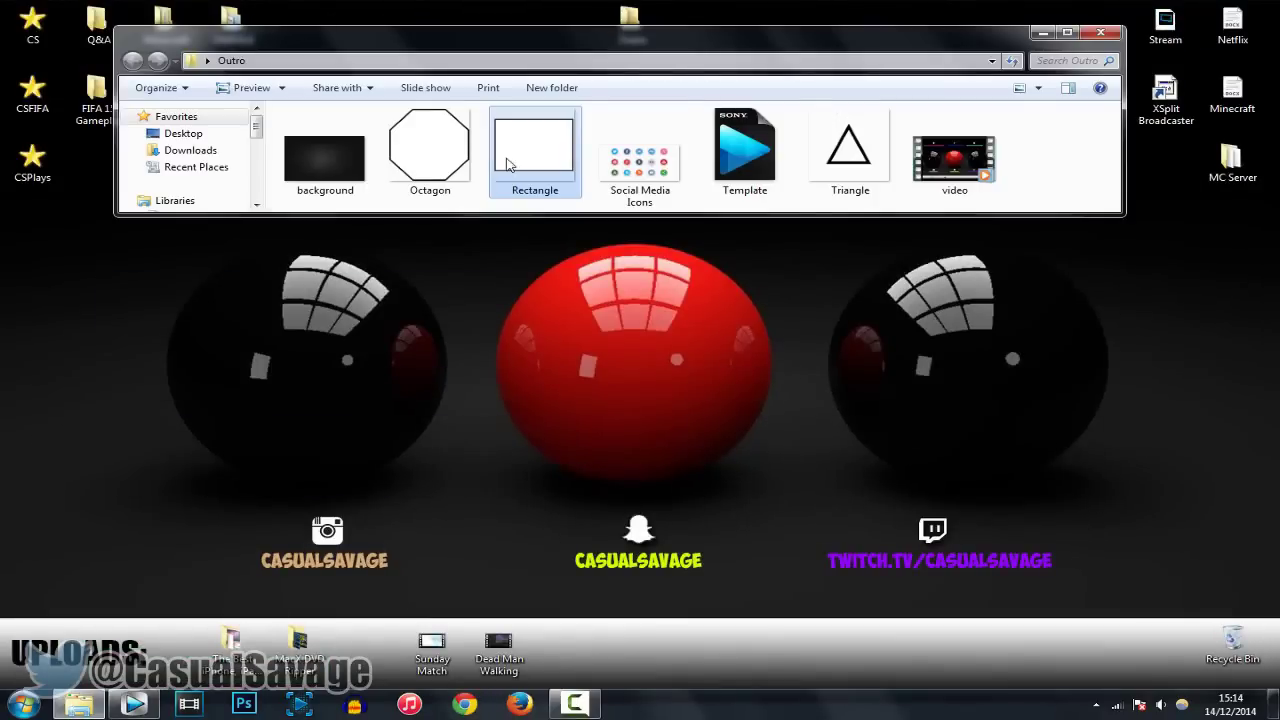
Maximize the Outro folder, inspect its background, shape, icon and video files, then play the video.
left_click(1068, 34)
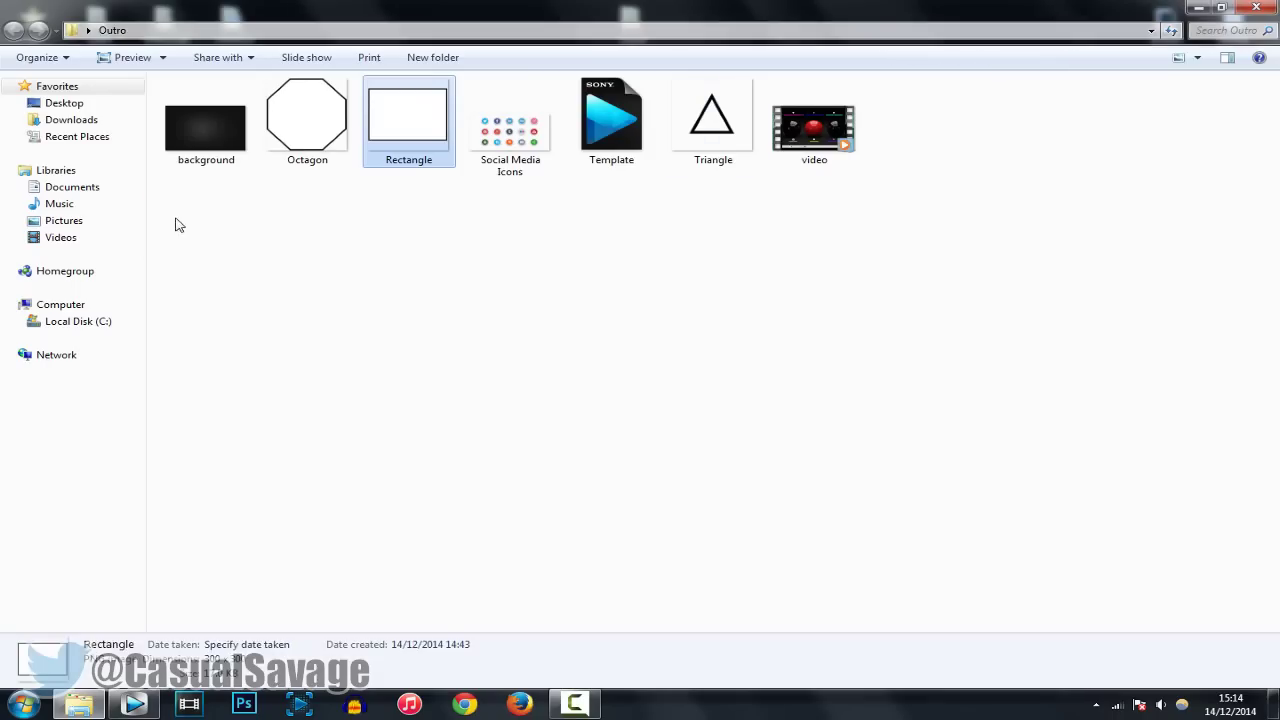
left_click(210, 153)
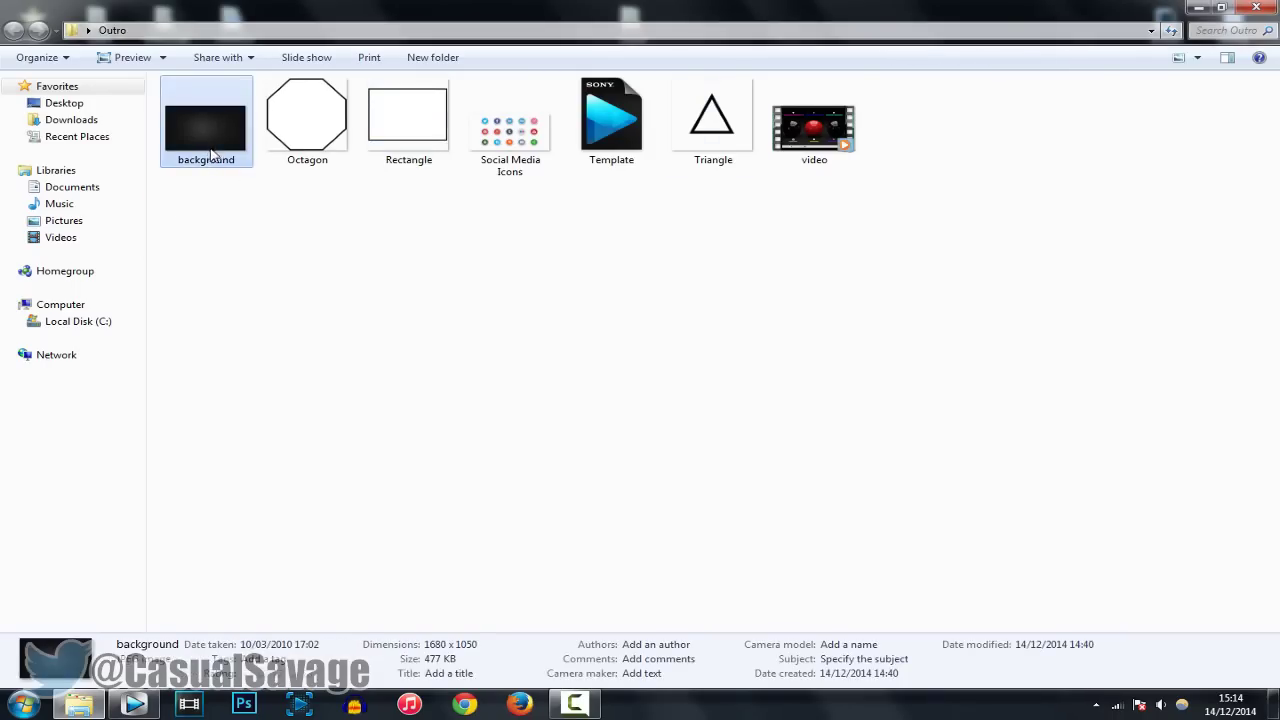
left_click(317, 150)
left_click(405, 151)
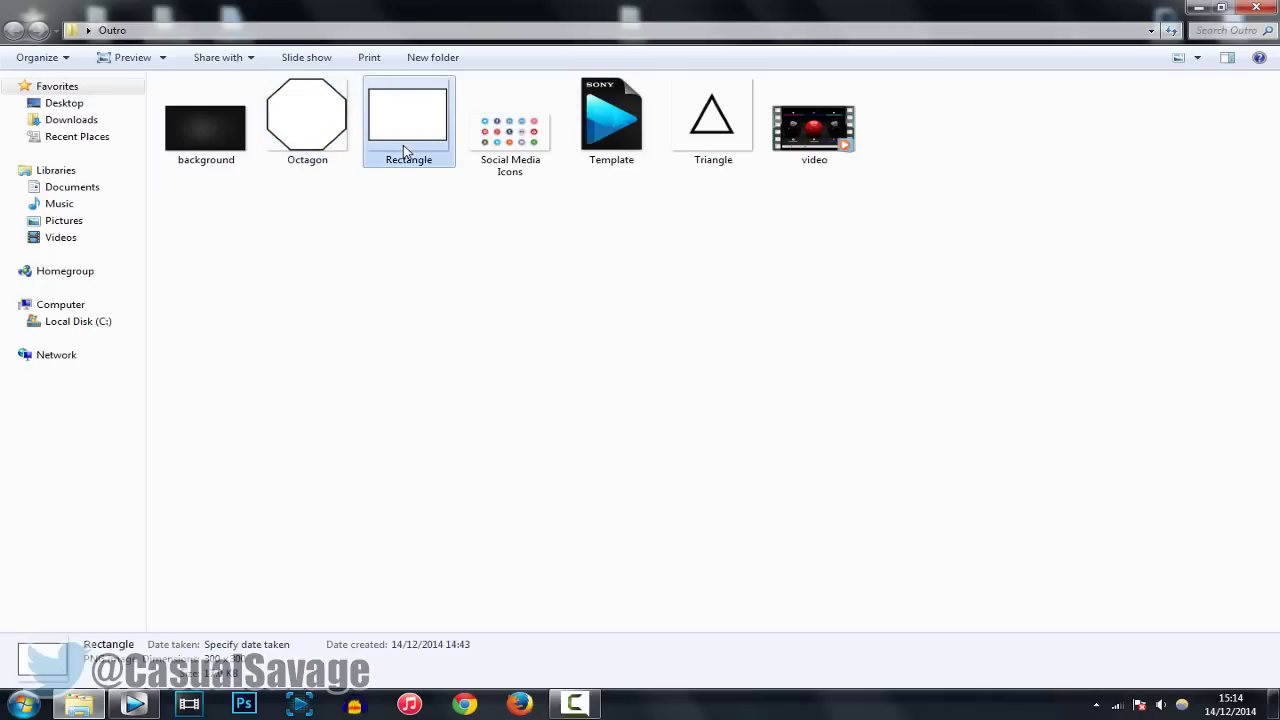
left_click(515, 168)
left_click(729, 151)
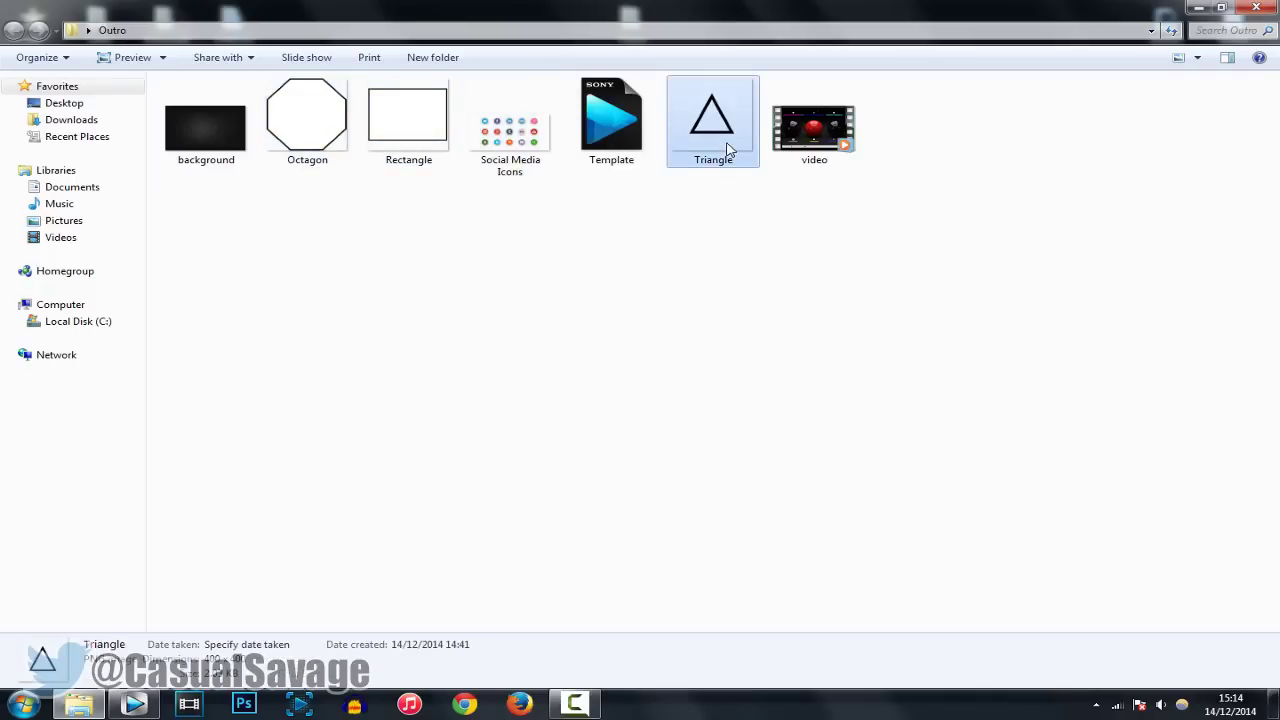
left_click(833, 149)
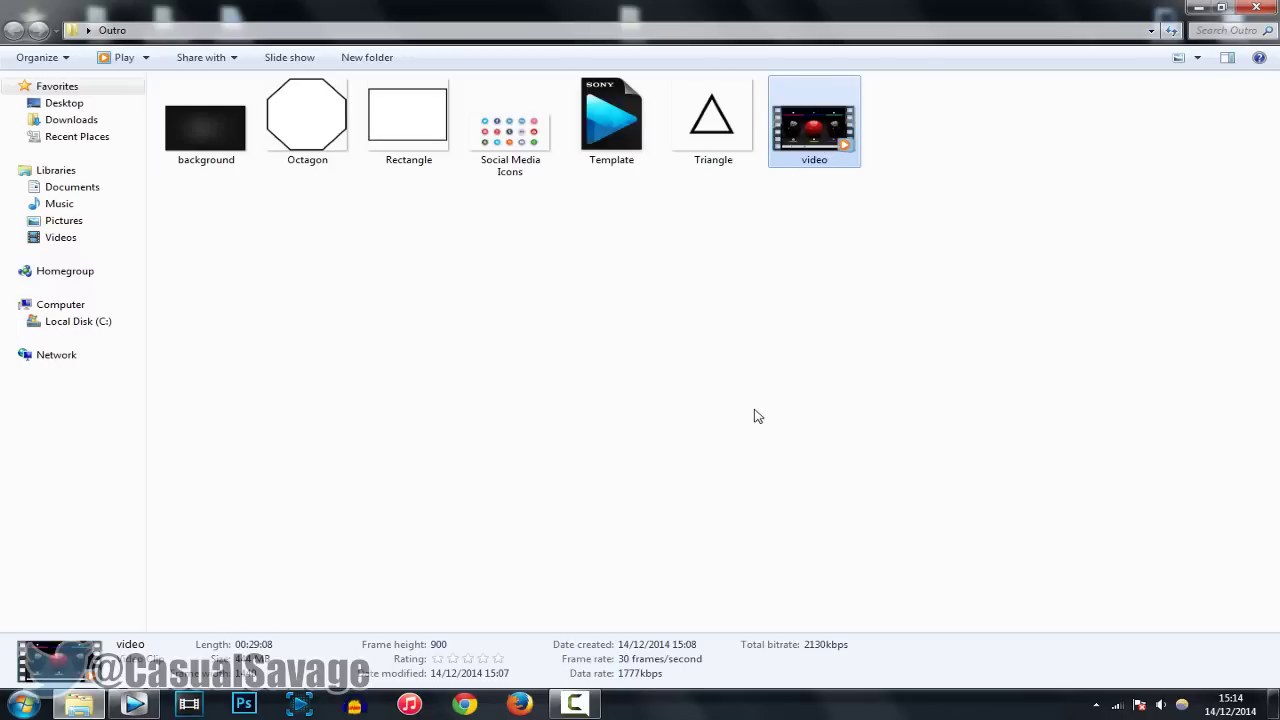
double_click(825, 148)
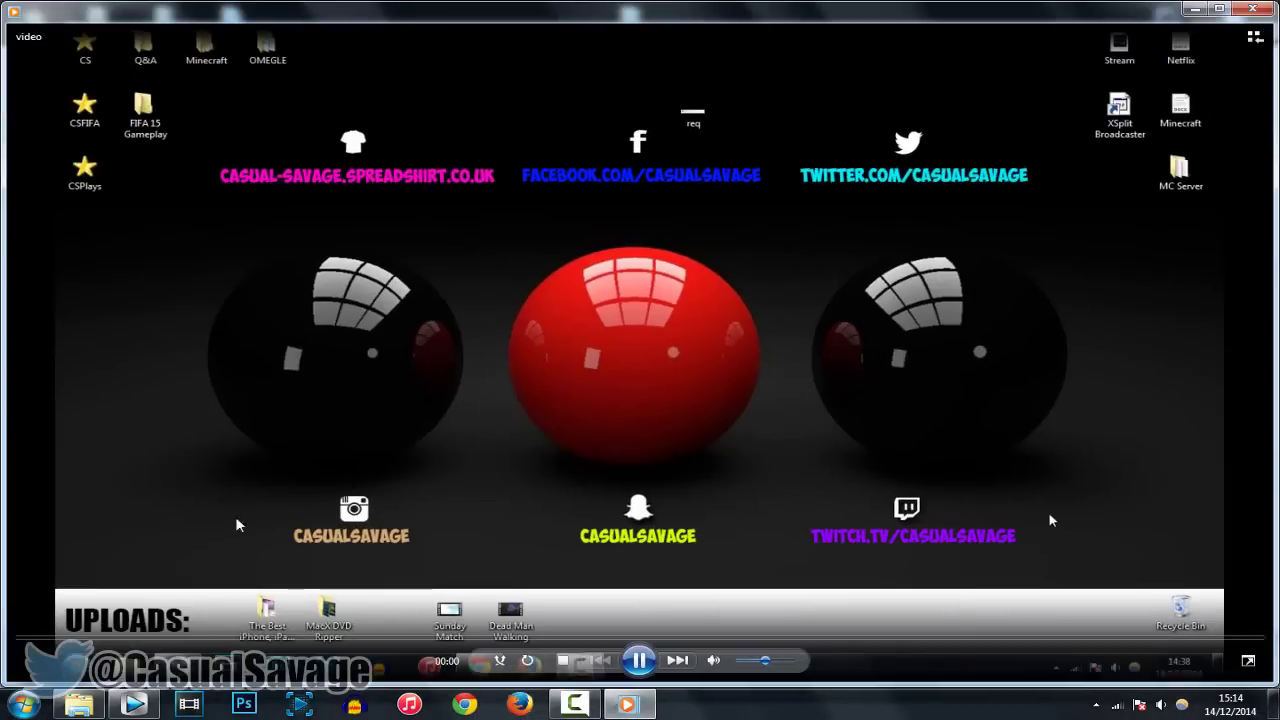
left_click_drag(195, 637, 666, 648)
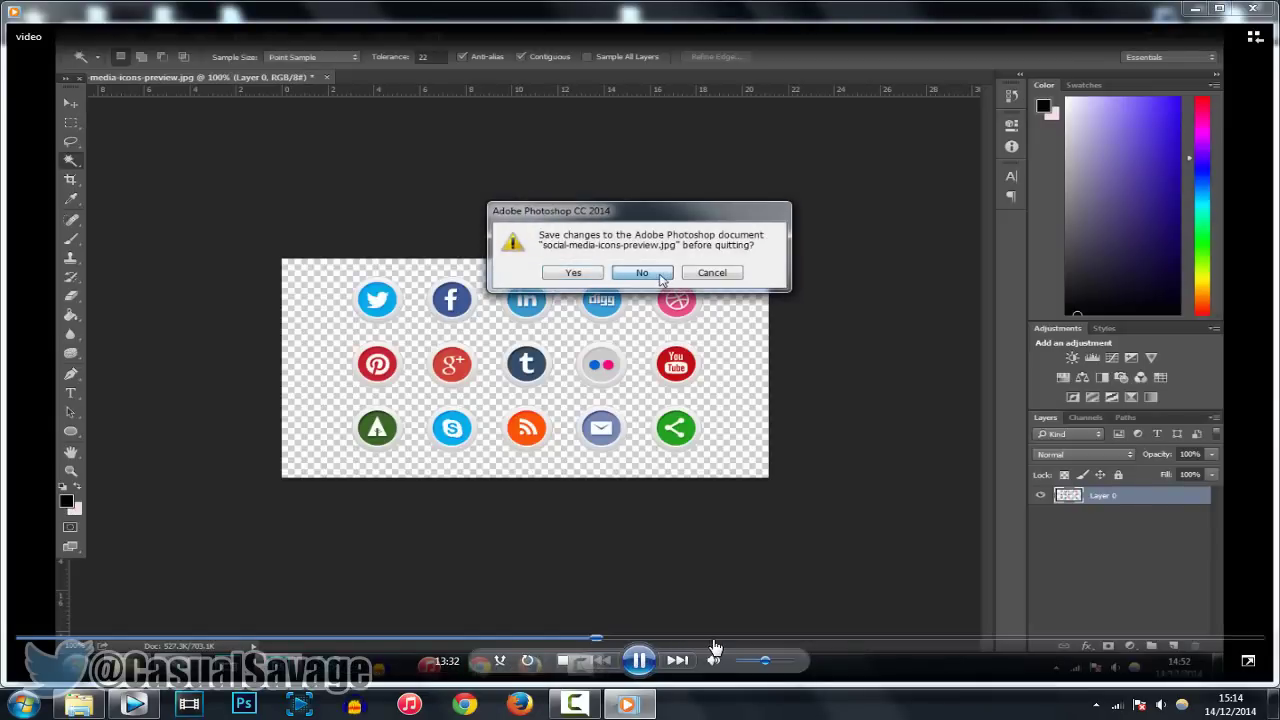
left_click_drag(715, 648, 1070, 638)
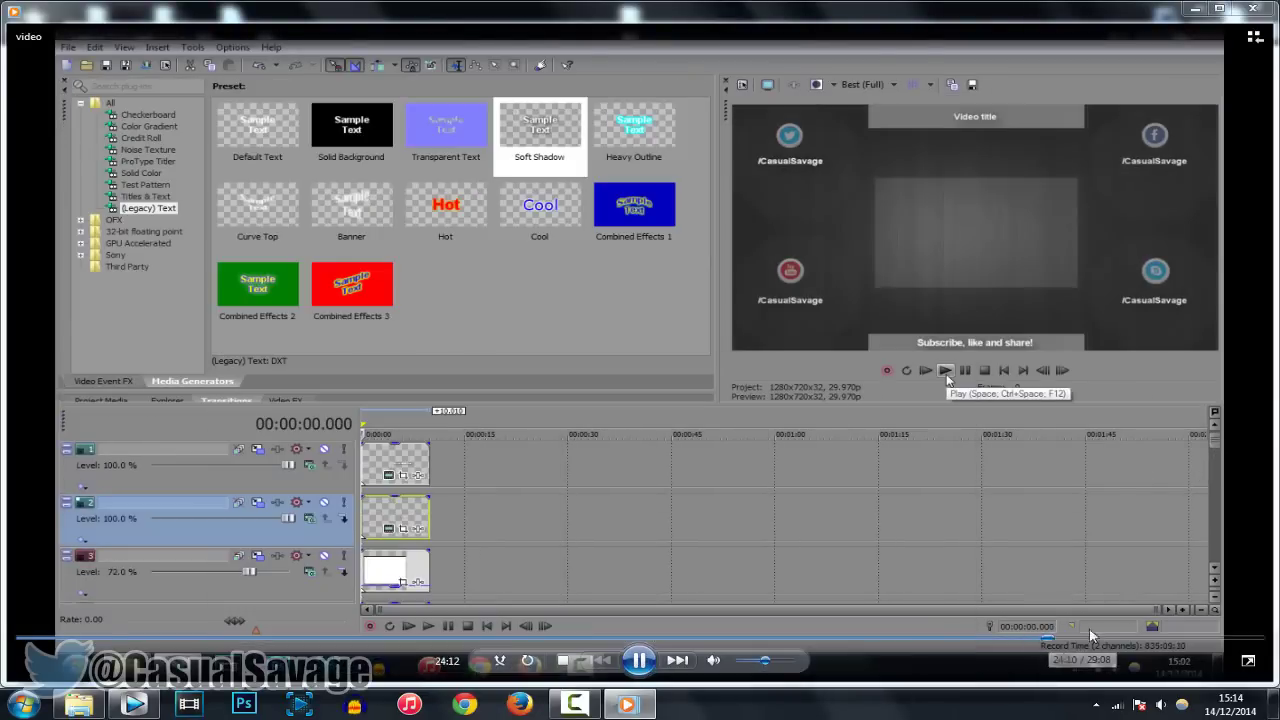
left_click(1253, 8)
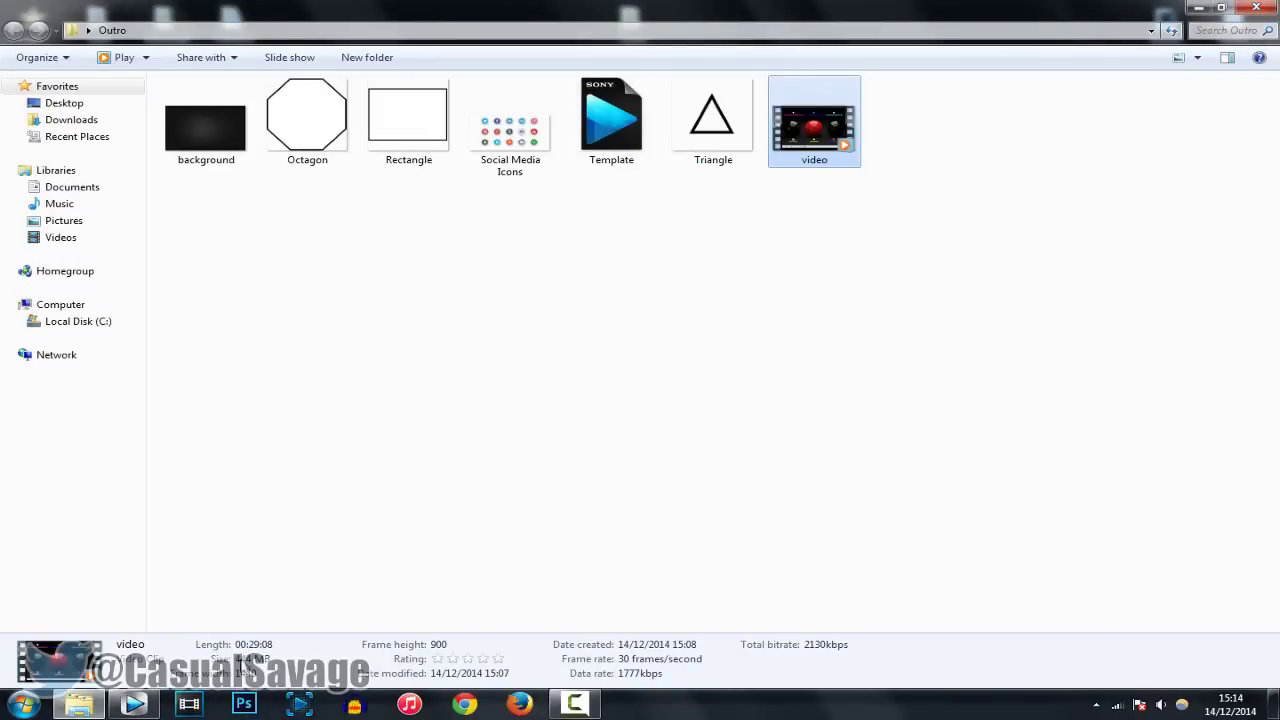
left_click(547, 237)
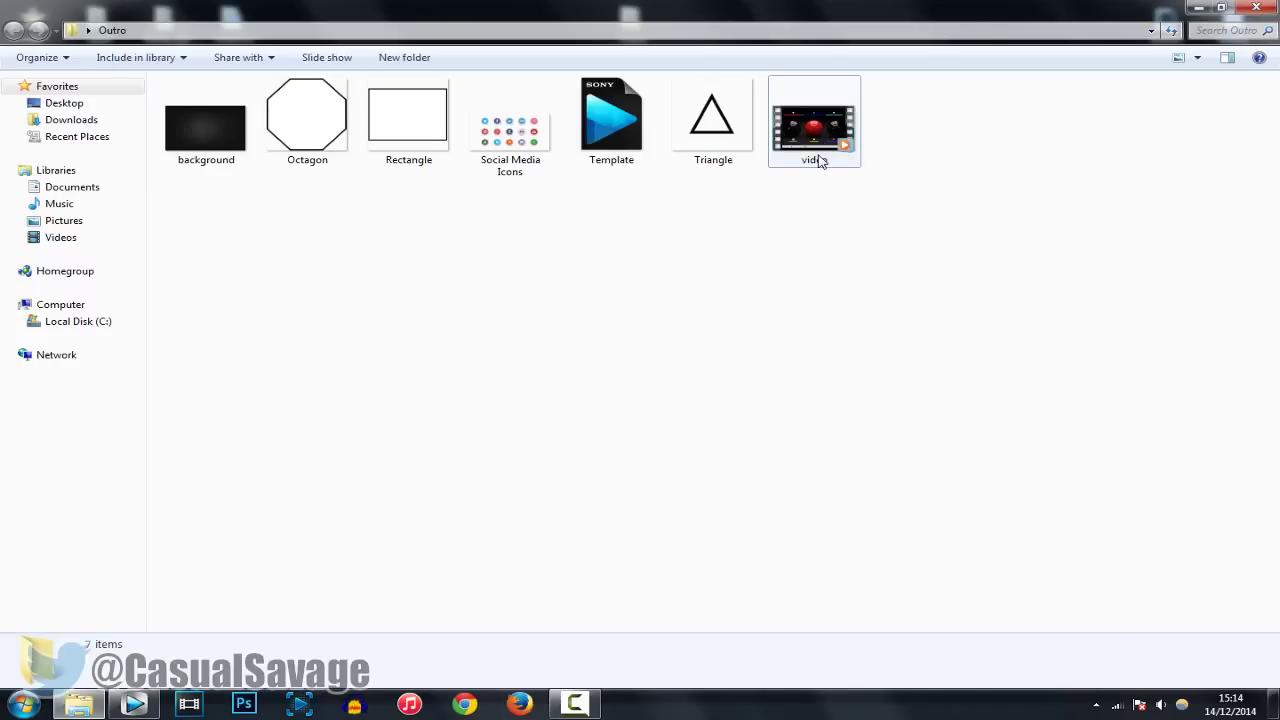
Switch to Vegas Pro, review the Template project's stacked tracks and select track 1.
left_click(134, 704)
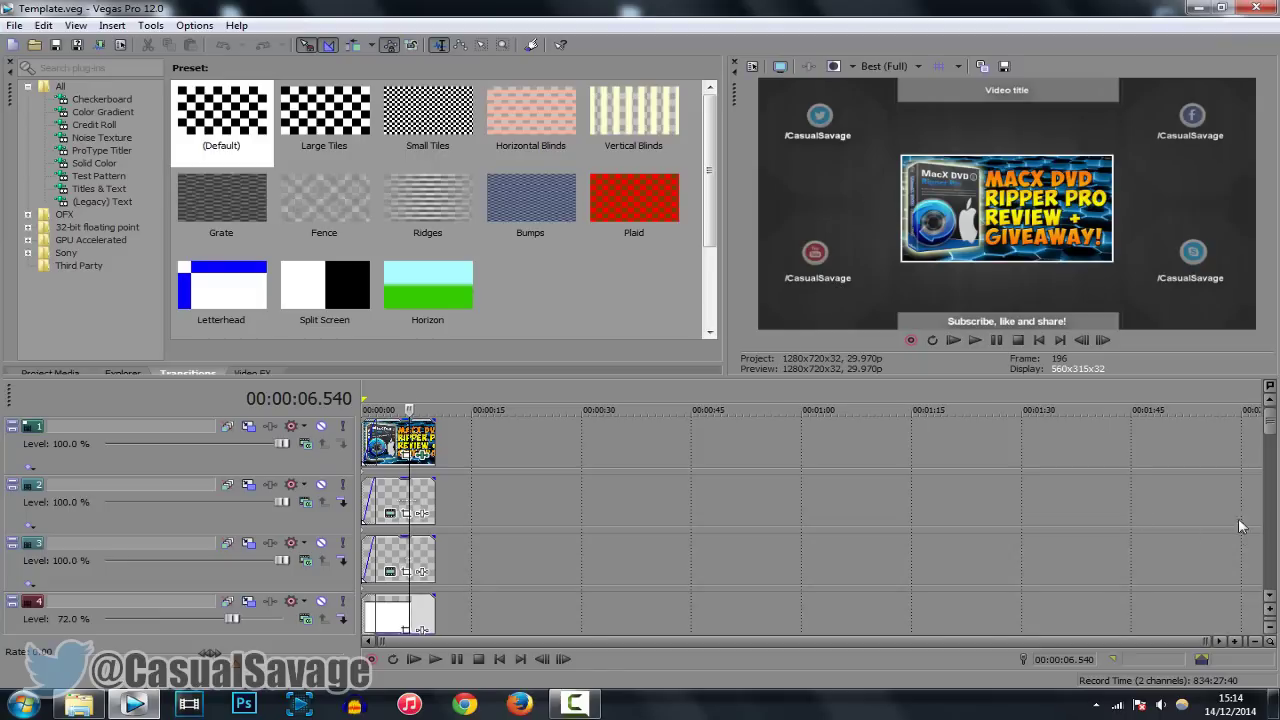
scroll(1274, 440, "down", 1)
scroll(1274, 440, "down", 2)
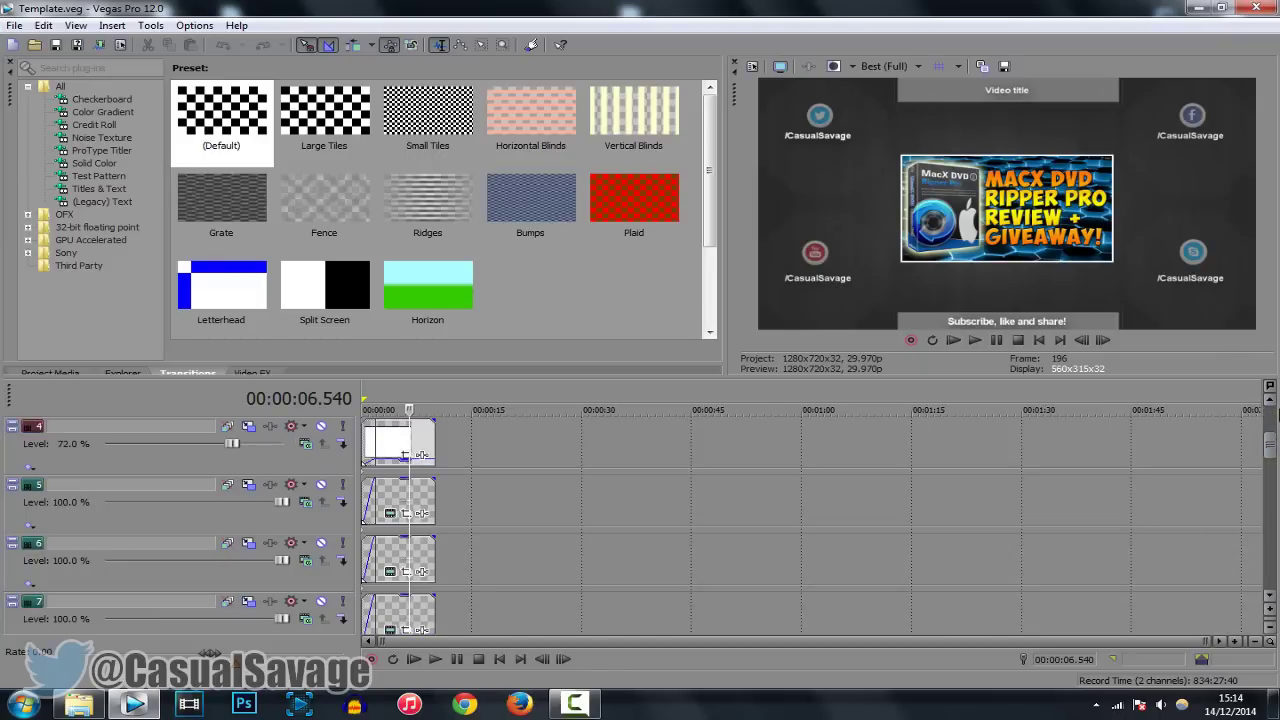
scroll(1265, 540, "down", 9)
scroll(1265, 560, "down", 3)
scroll(1262, 600, "up", 6)
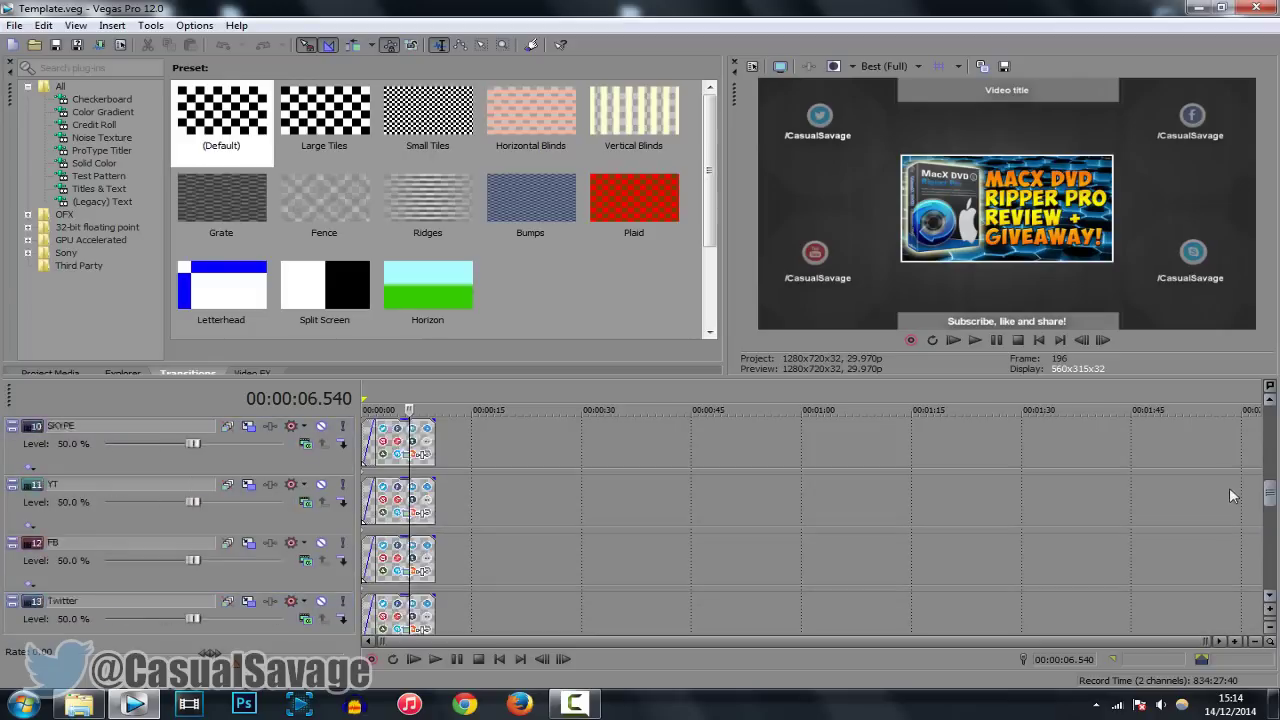
scroll(1250, 500, "up", 10)
left_click(405, 440)
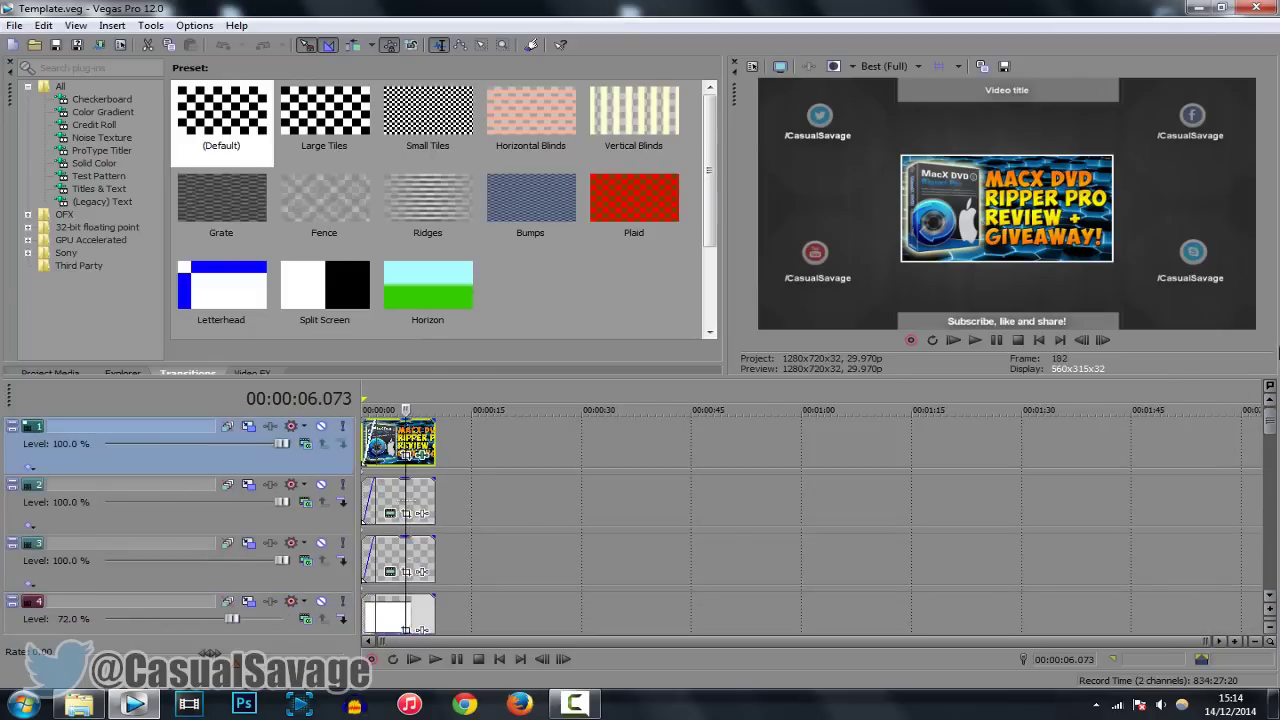